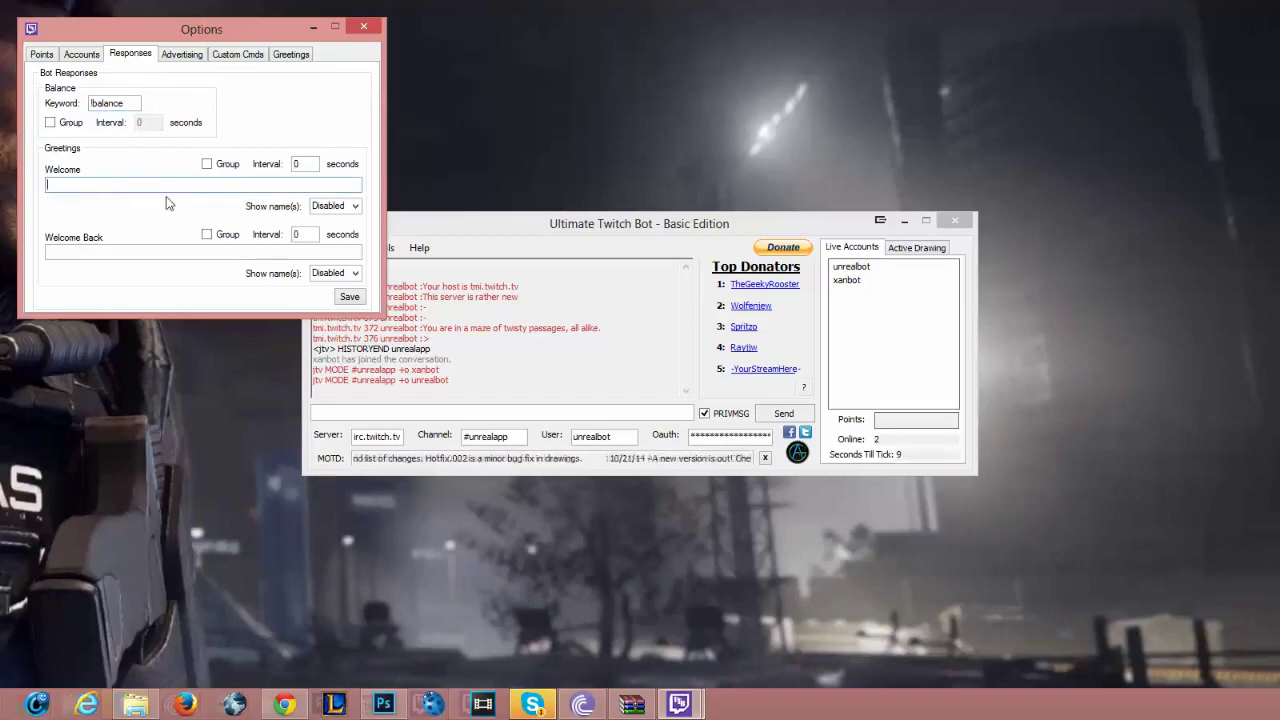
# - Set the first-time greeting to 'Welcome' with viewer names shown after it
pyautogui.click(306, 184)
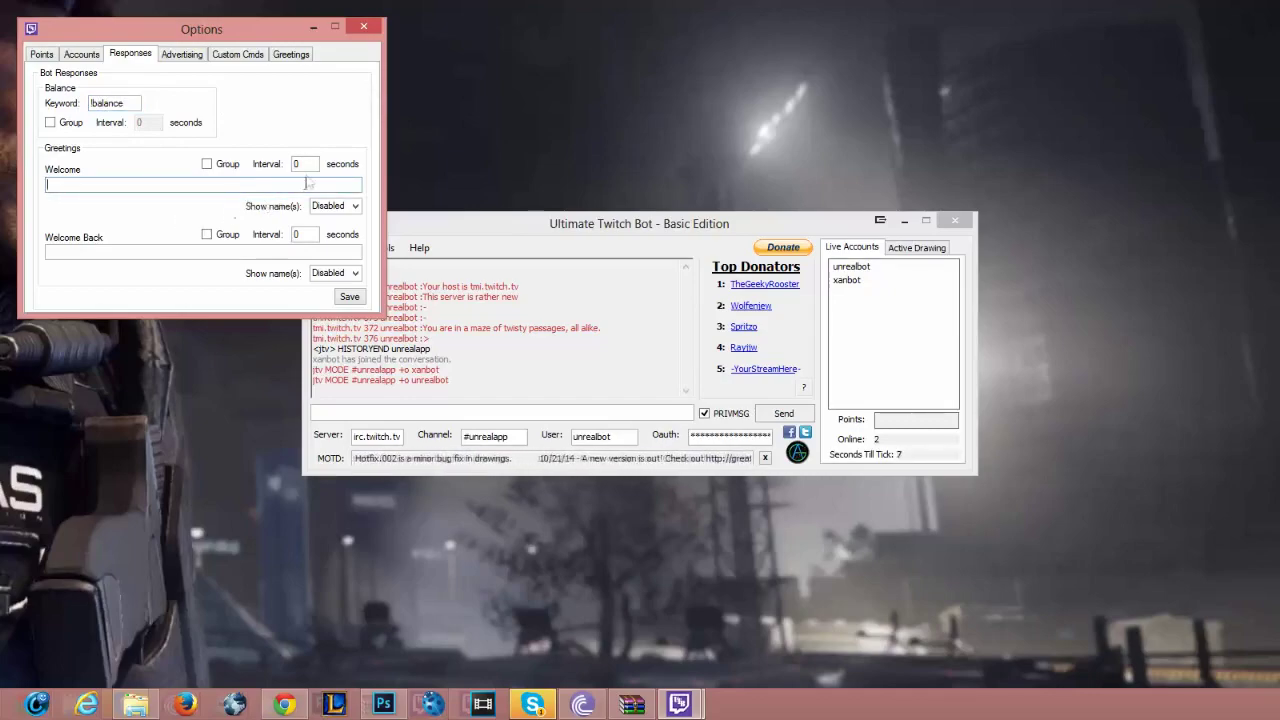
pyautogui.click(333, 205)
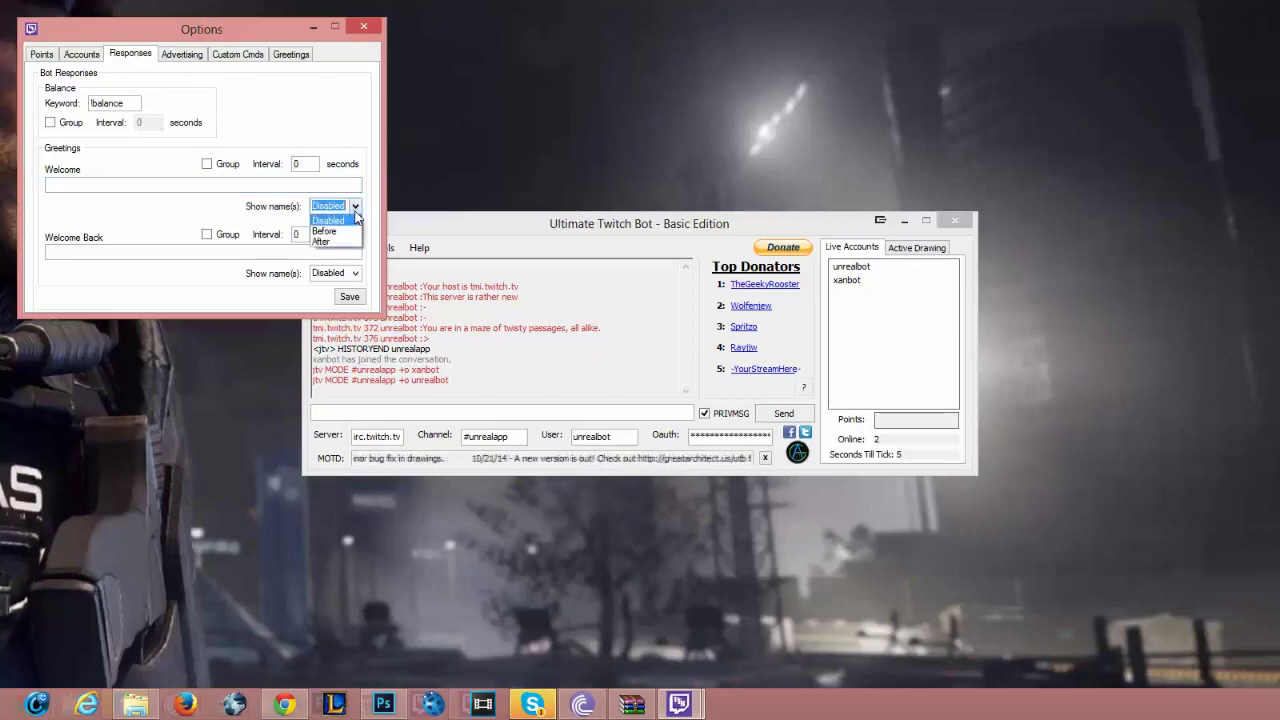
pyautogui.click(349, 232)
pyautogui.click(211, 190)
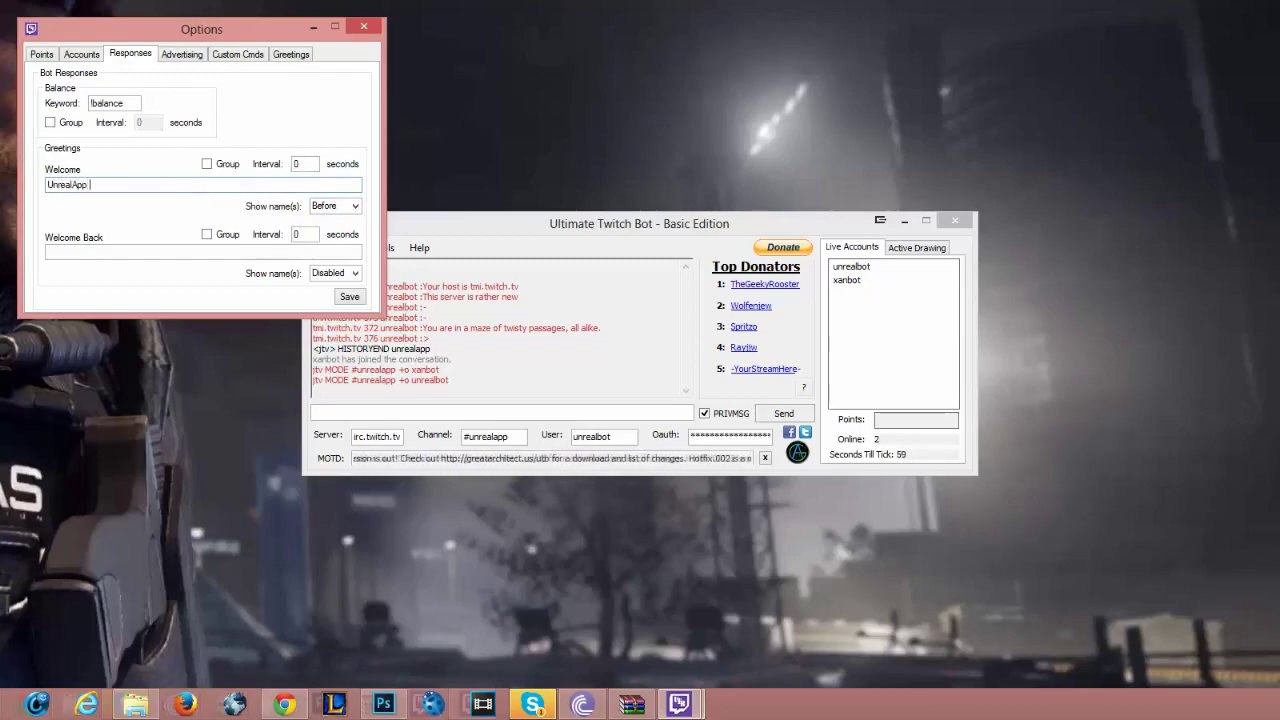
pyautogui.write('lcome')
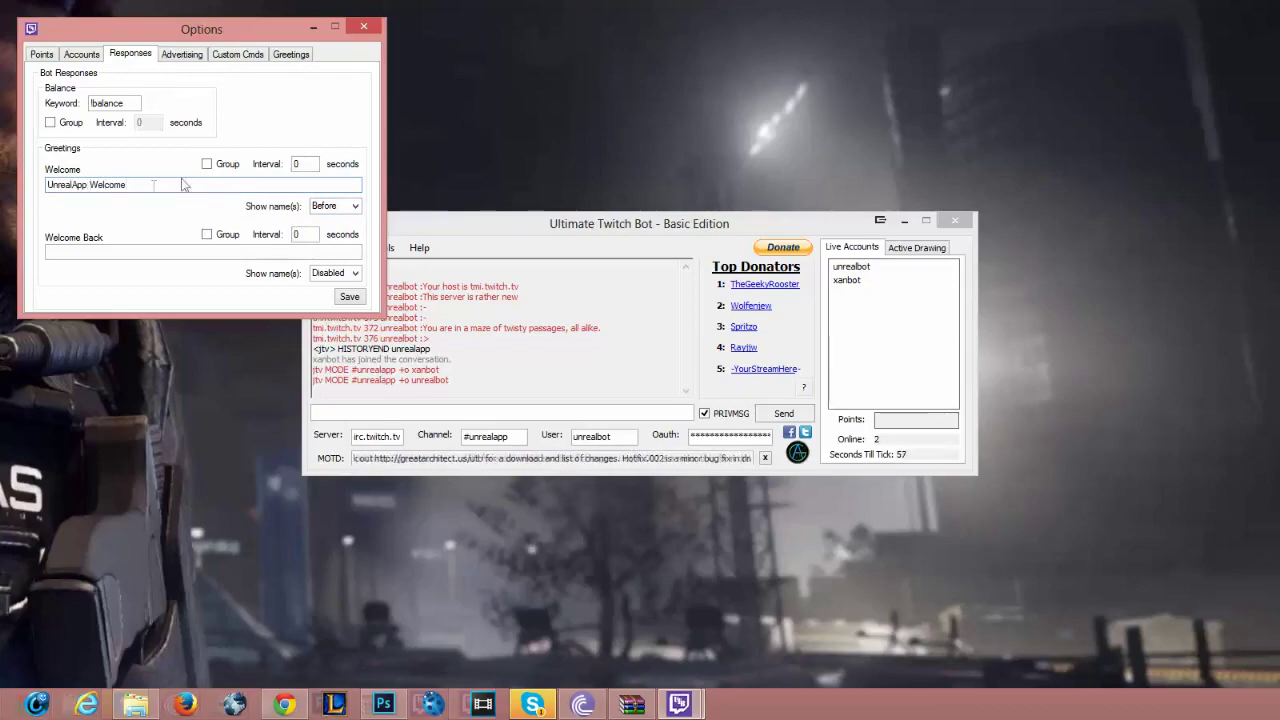
pyautogui.moveTo(91, 185); pyautogui.dragTo(46, 185)
pyautogui.press('BackSpace')
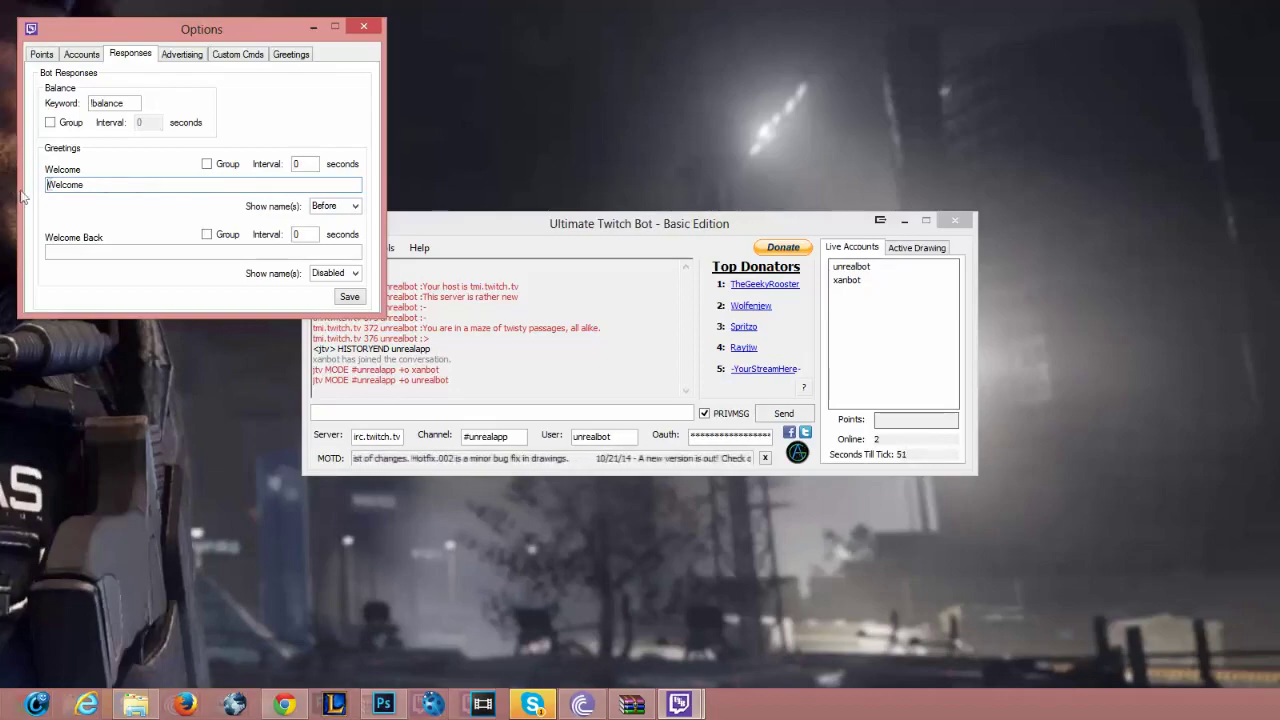
pyautogui.click(352, 206)
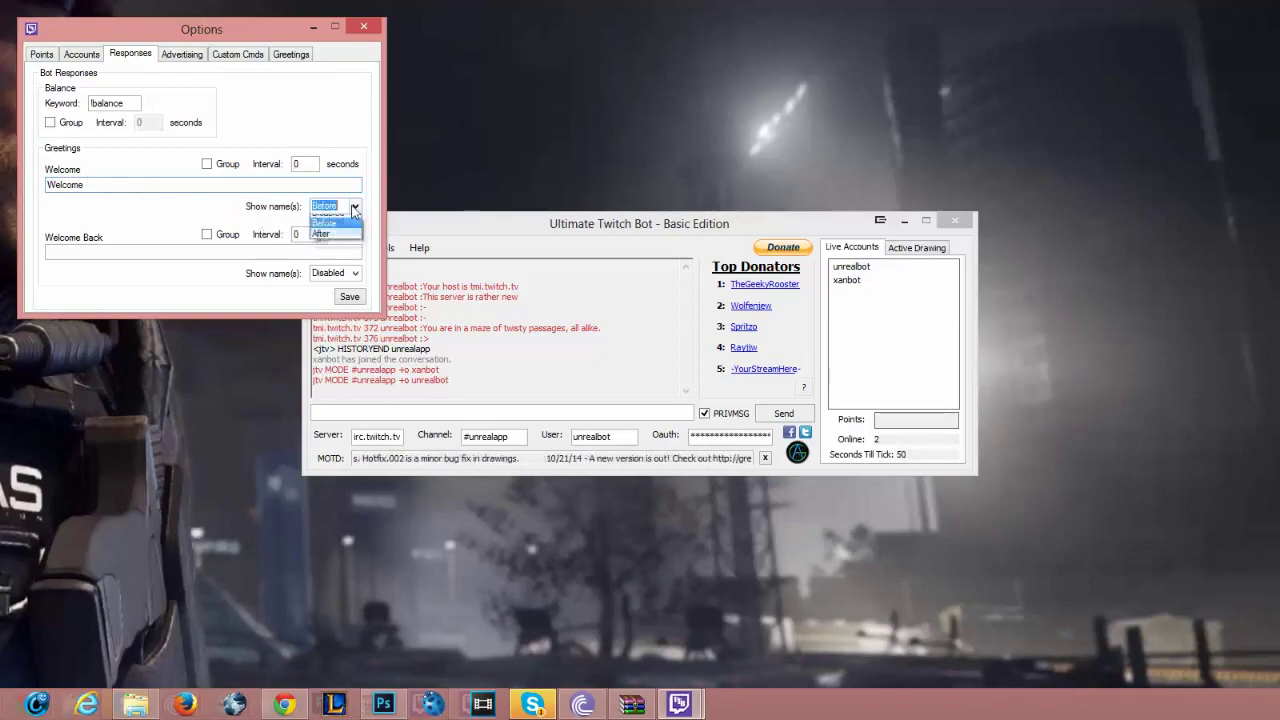
pyautogui.click(322, 241)
pyautogui.click(340, 206)
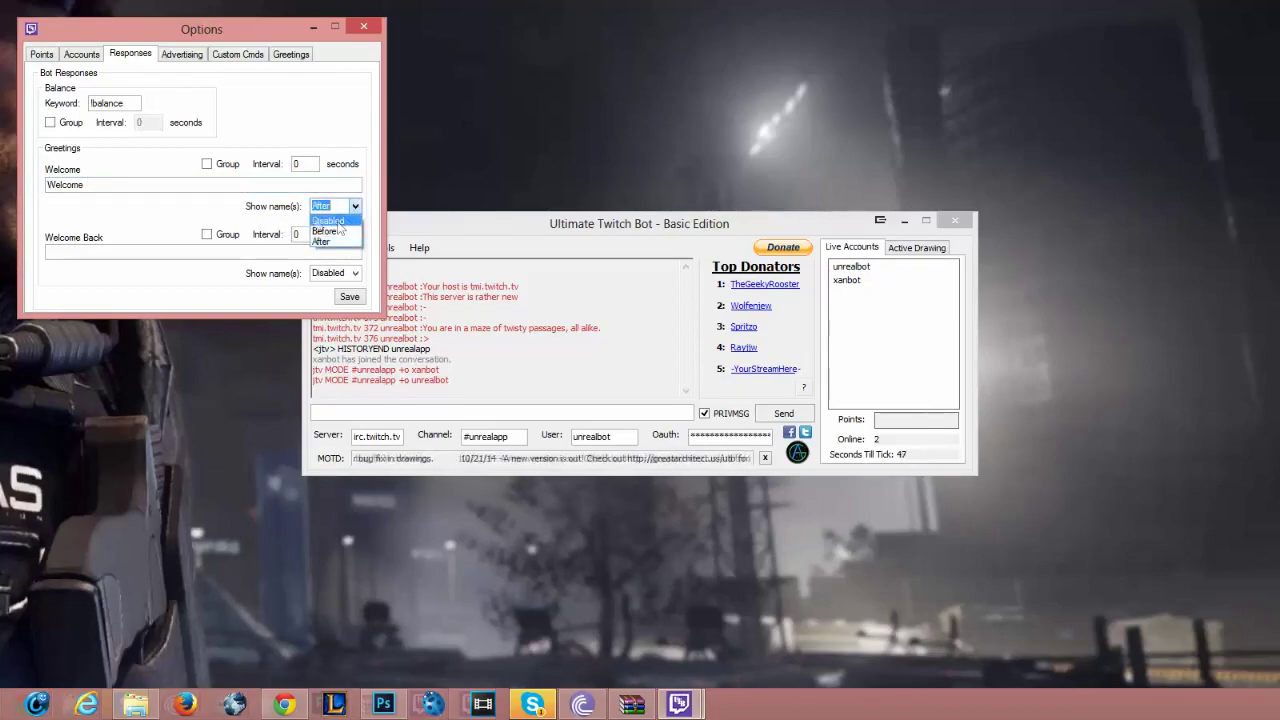
pyautogui.click(215, 210)
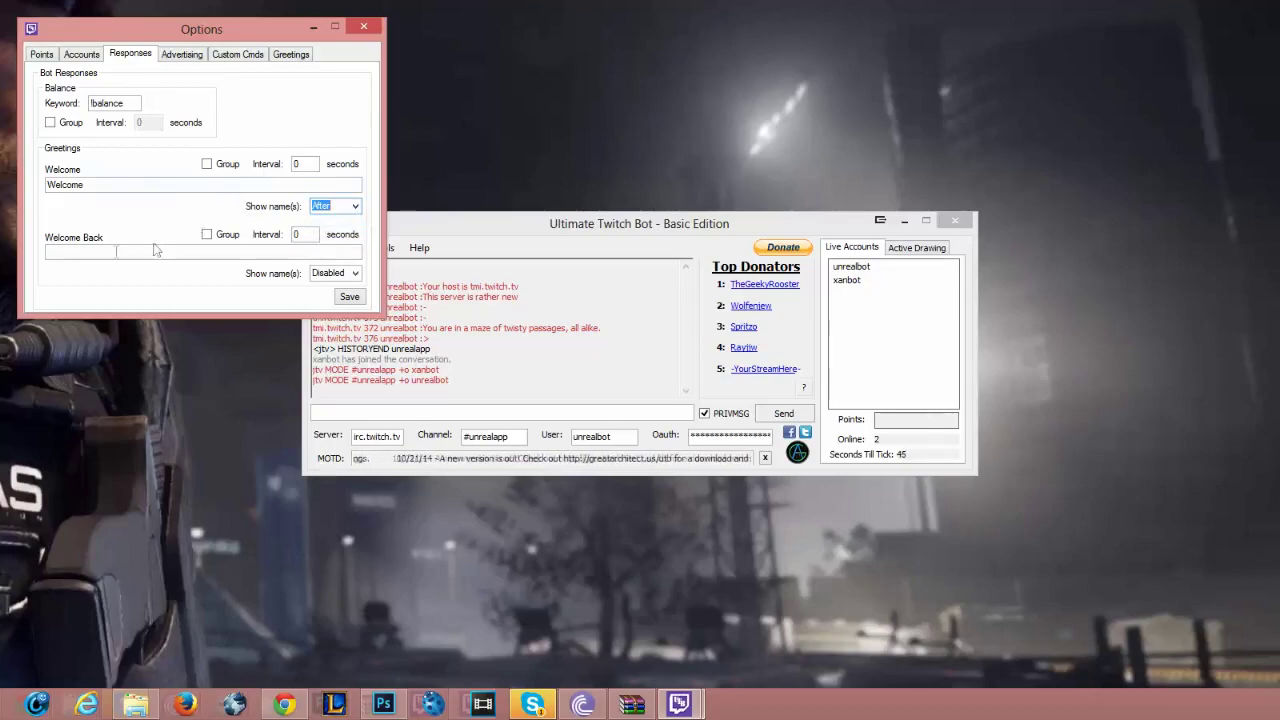
# - Set the returning greeting to 'Welcome back' and both greeting intervals to 1
pyautogui.click(313, 256)
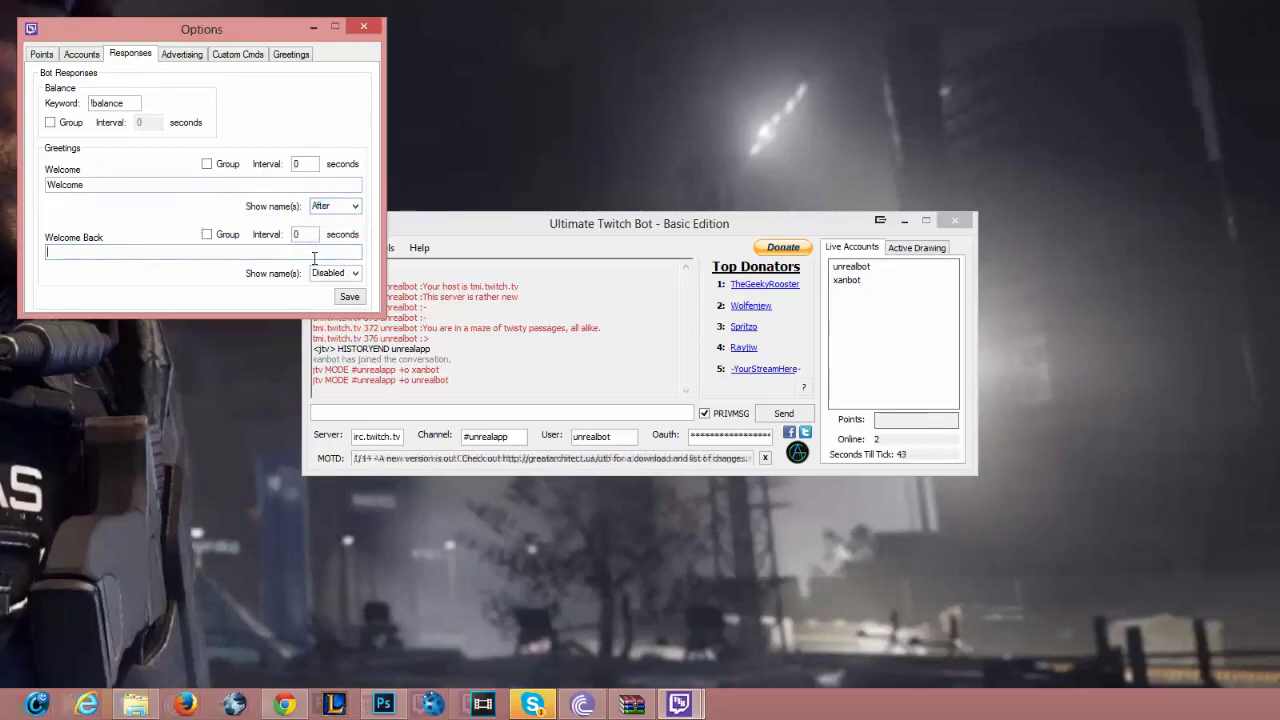
pyautogui.write('Welcome back')
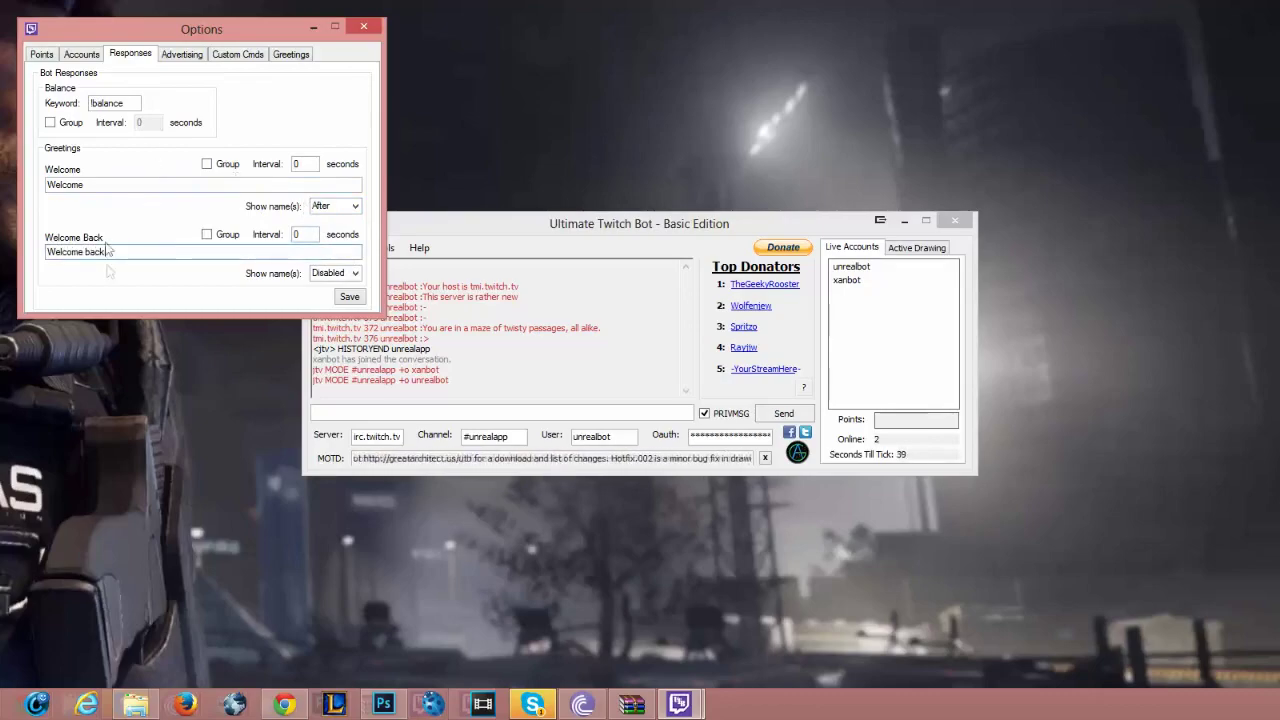
pyautogui.moveTo(108, 251); pyautogui.dragTo(157, 240)
pyautogui.click(298, 234)
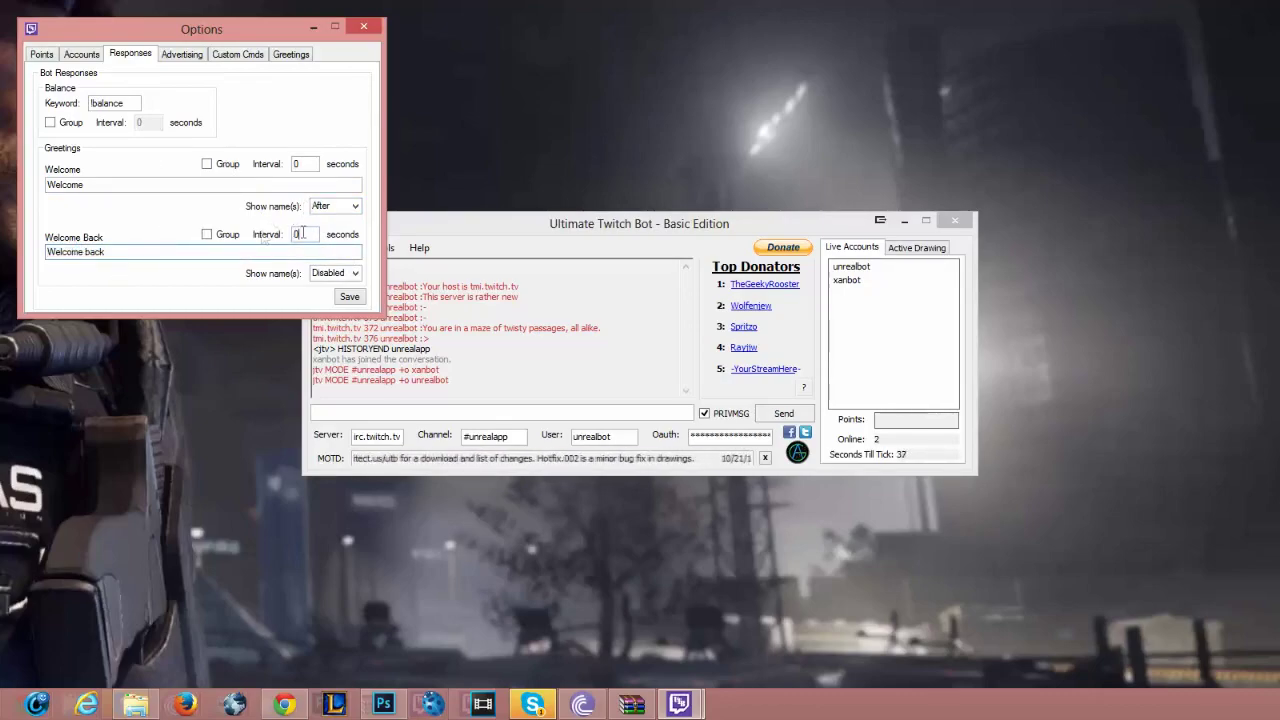
pyautogui.write('1')
pyautogui.click(310, 163)
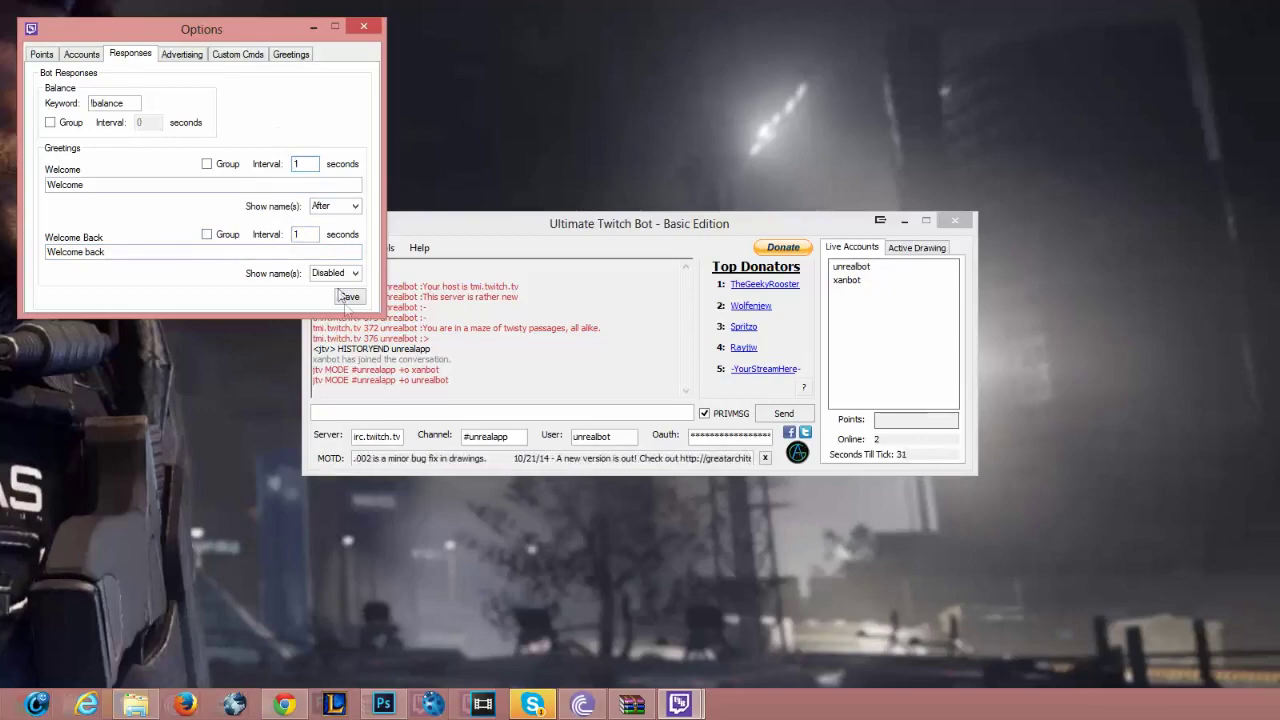
pyautogui.click(181, 54)
# - Add an ad named 'Go check out youtube' whose text links the YouTube channel
pyautogui.rightClick(145, 131)
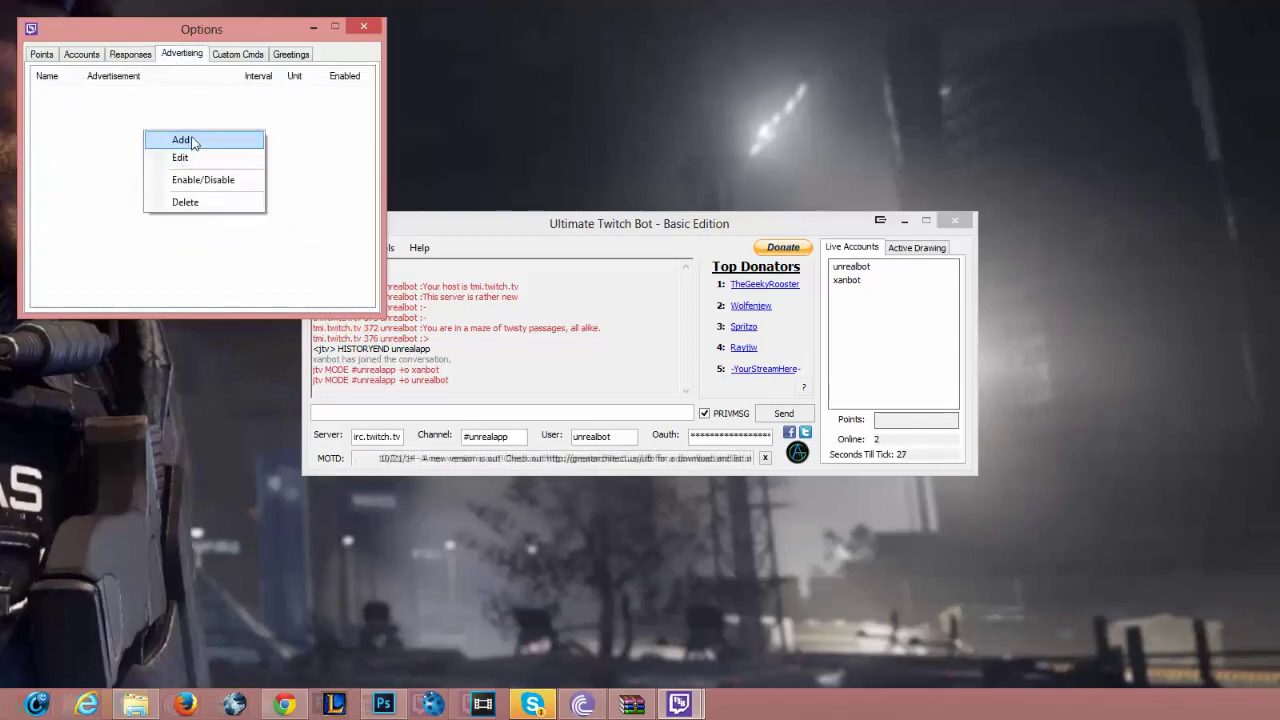
pyautogui.click(172, 139)
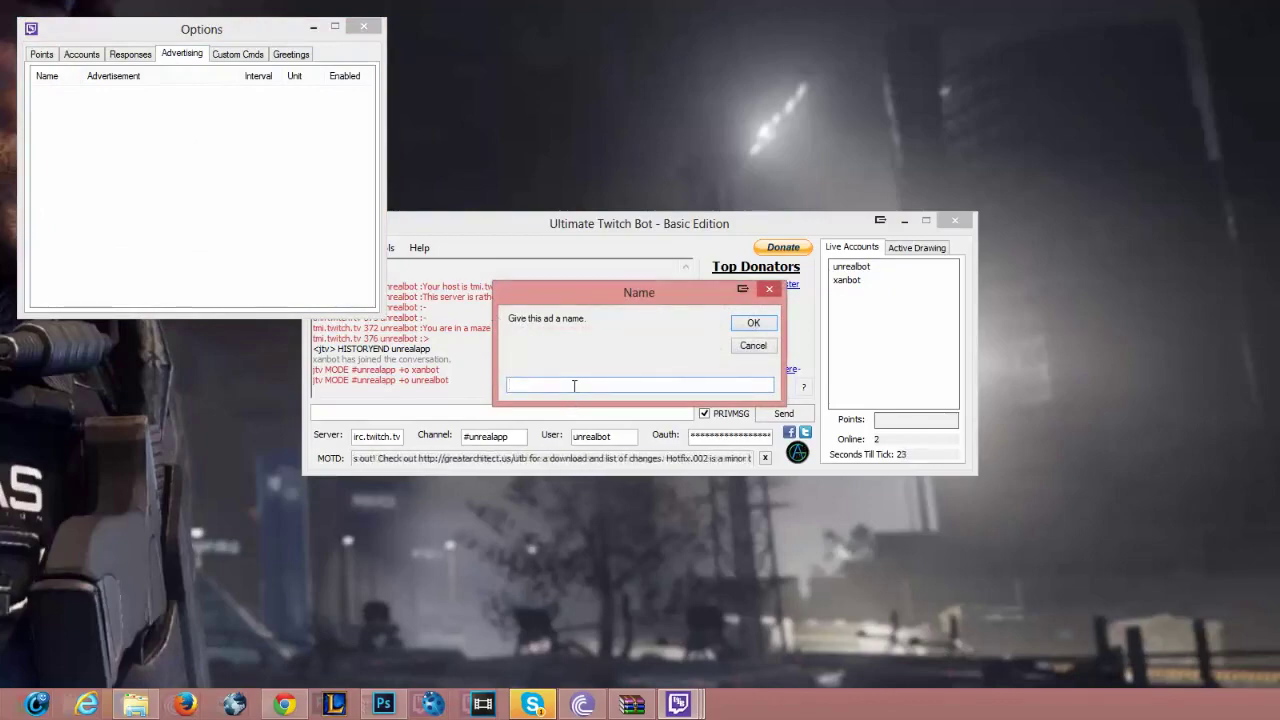
pyautogui.write('Go che')
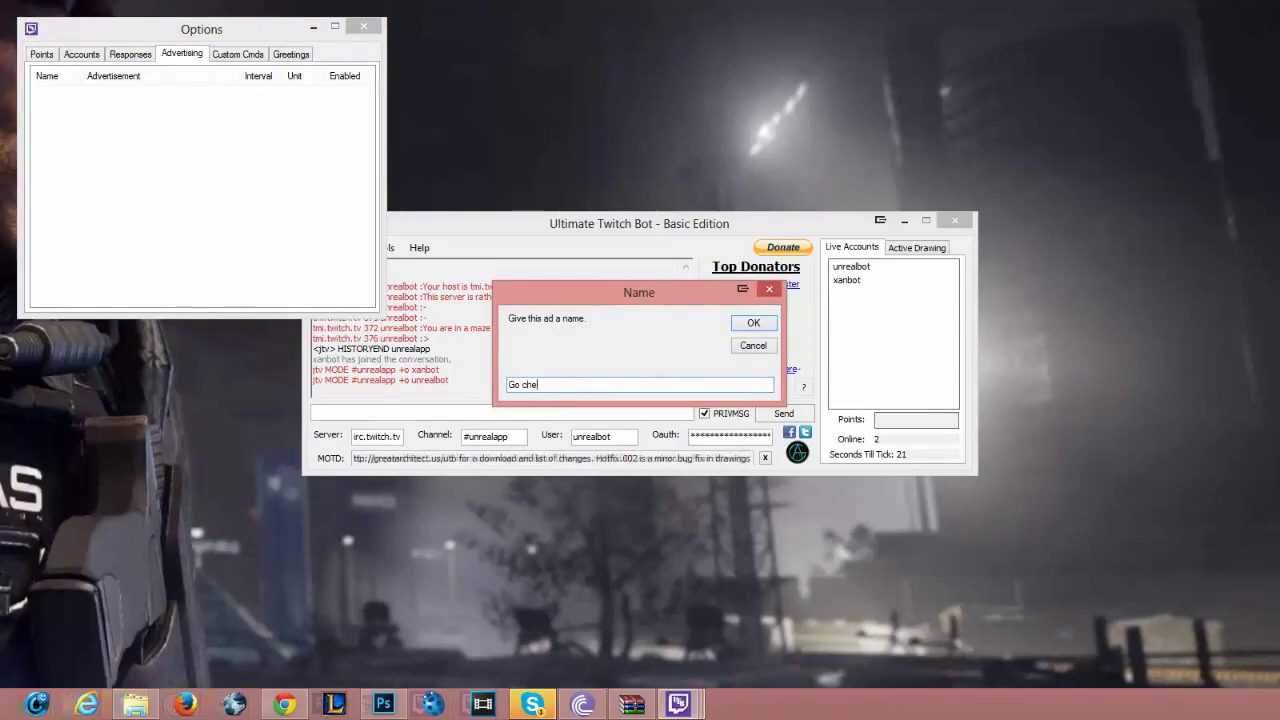
pyautogui.write('ck out youtube')
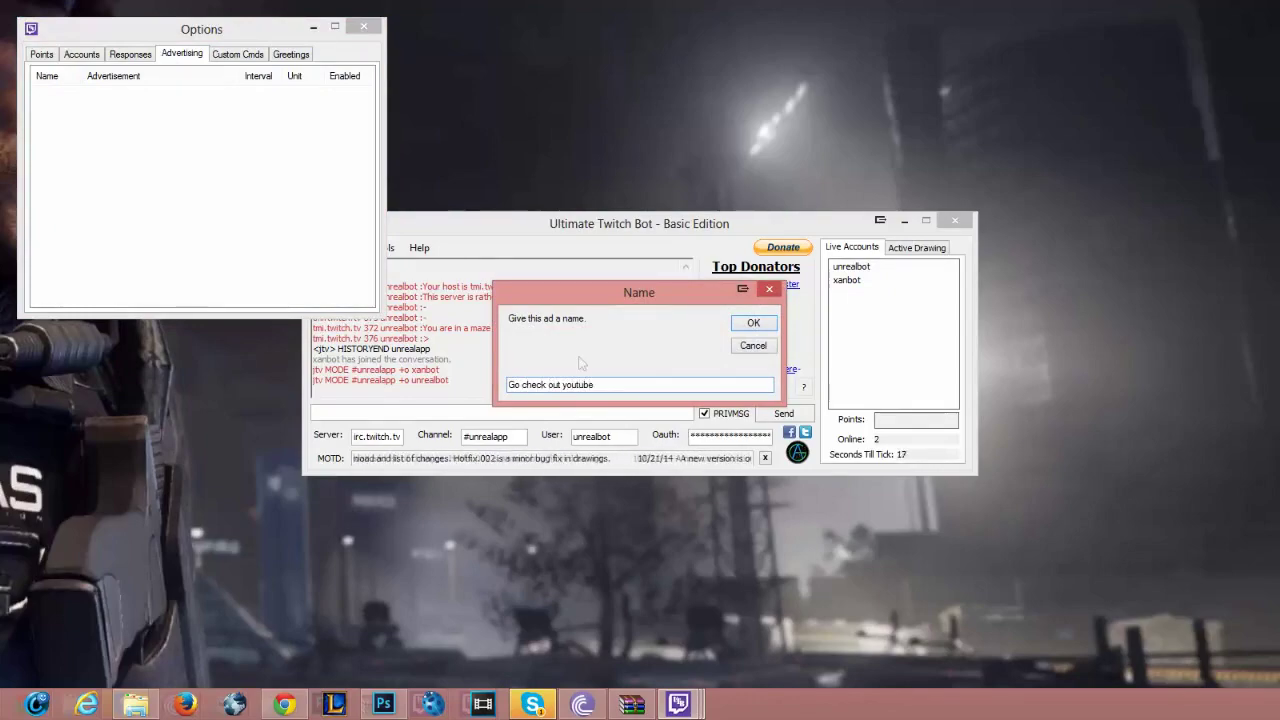
pyautogui.click(752, 324)
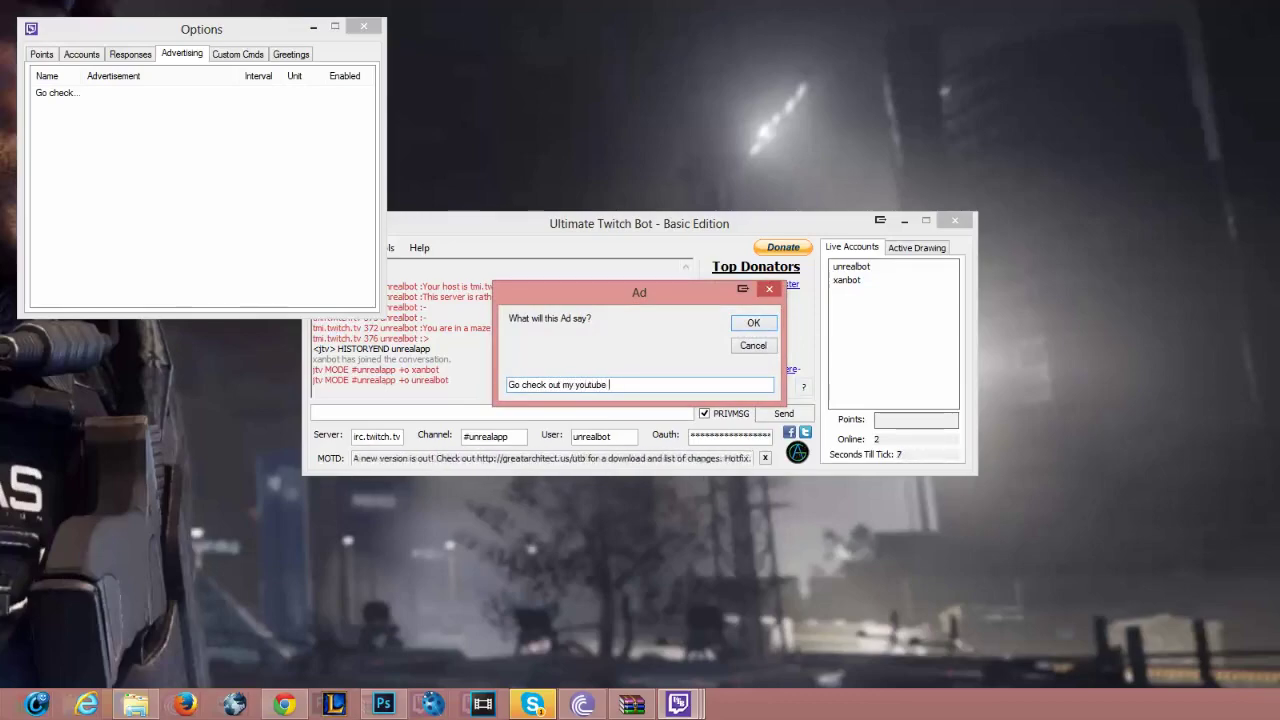
pyautogui.write('t youtube.com/user/unrealapp')
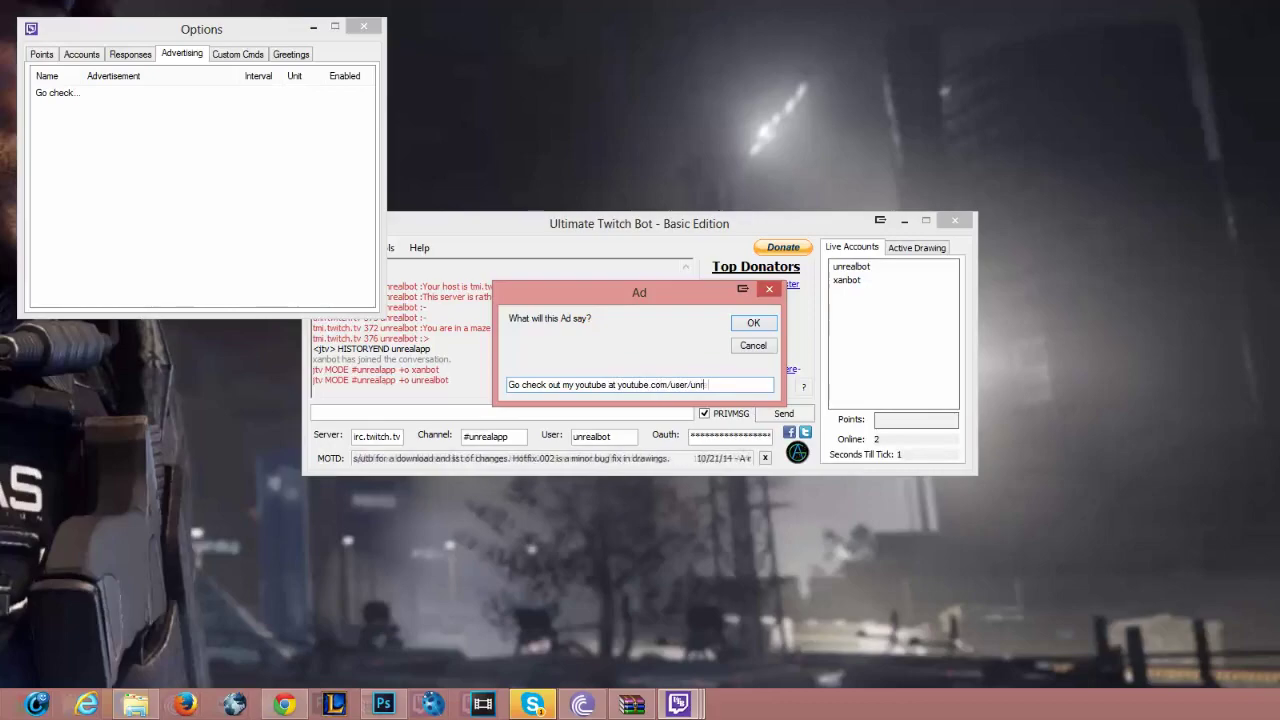
pyautogui.click(754, 325)
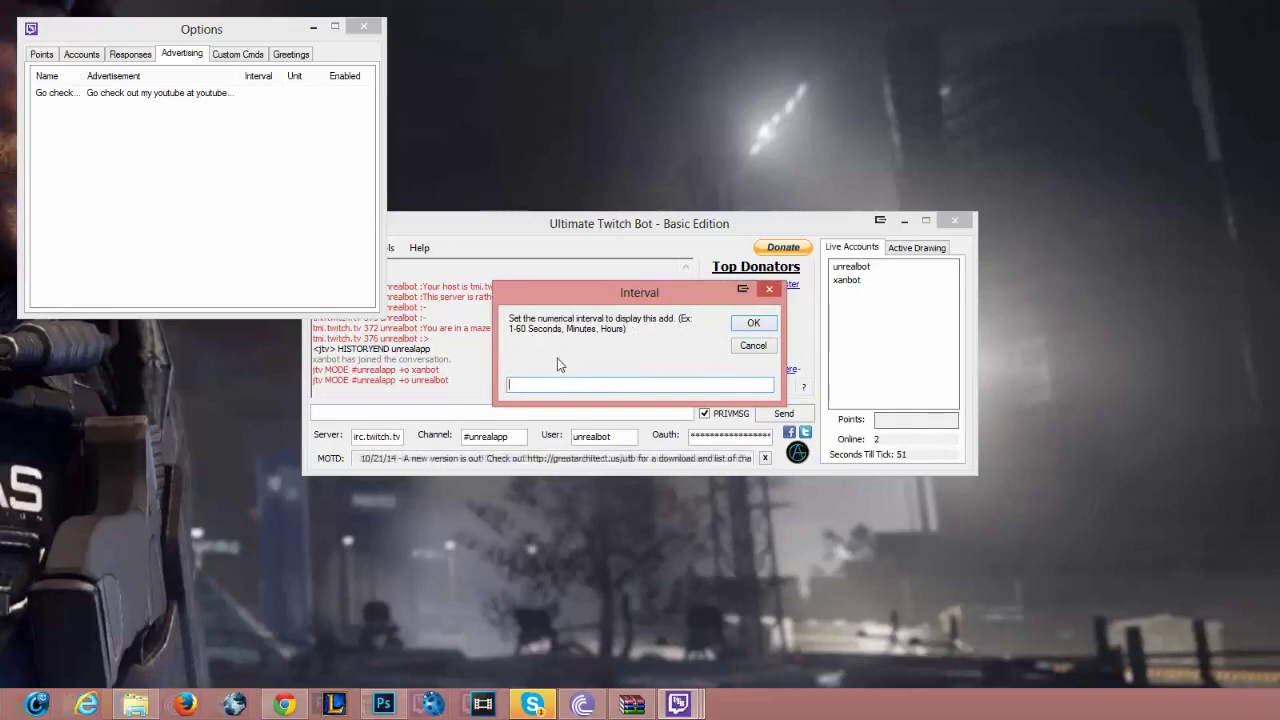
# - Enter '2 minutes' as the ad interval, which is rejected as not numerical
pyautogui.write('1 minut')
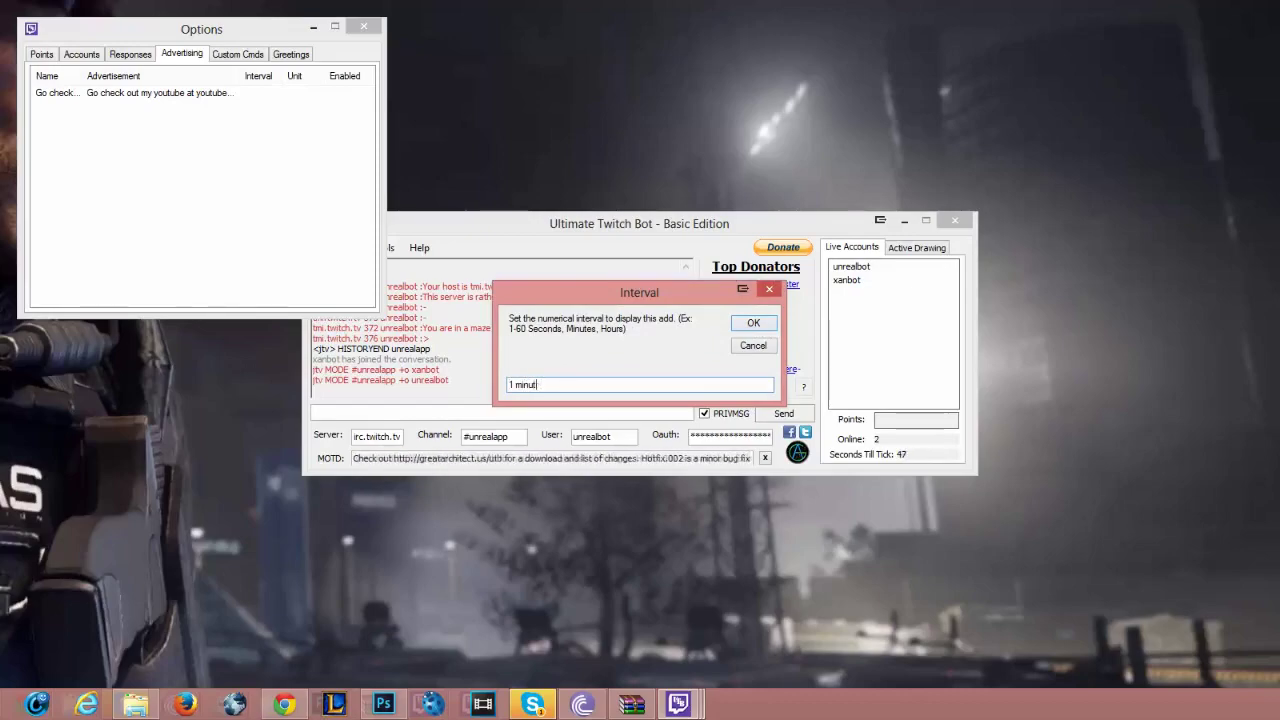
pyautogui.write('5')
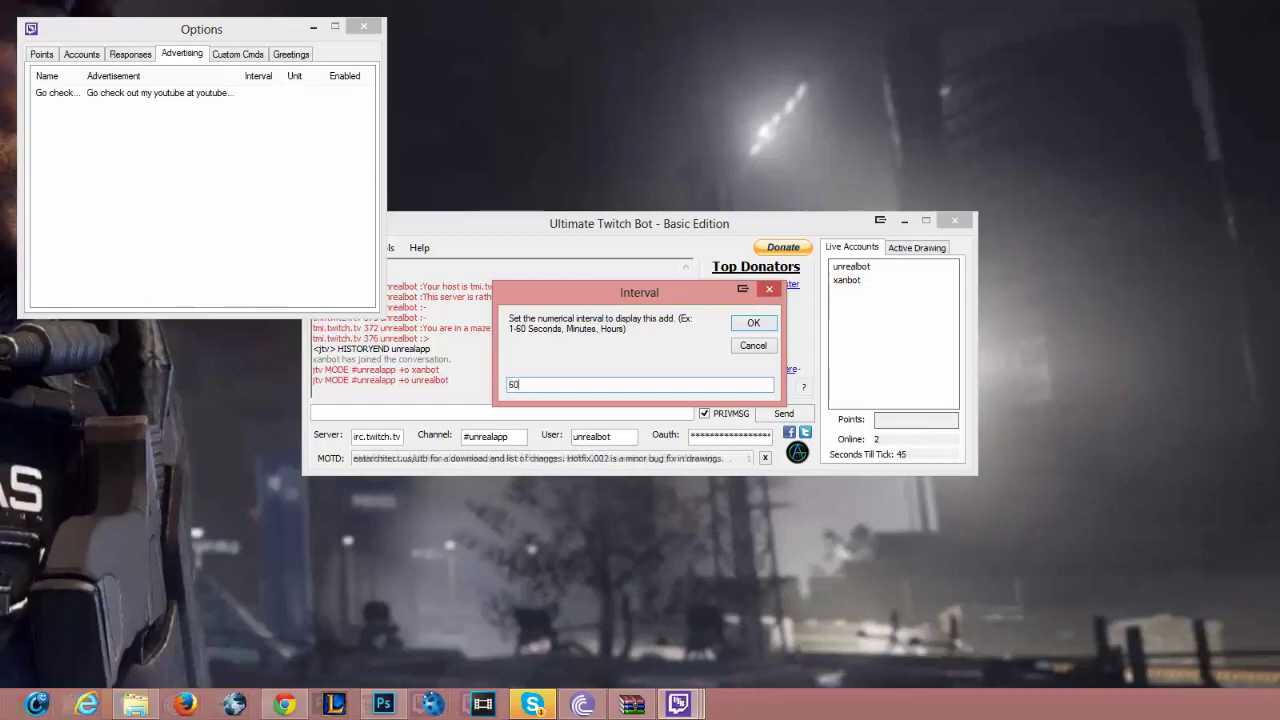
pyautogui.press('BackSpace')
pyautogui.write('seconds')
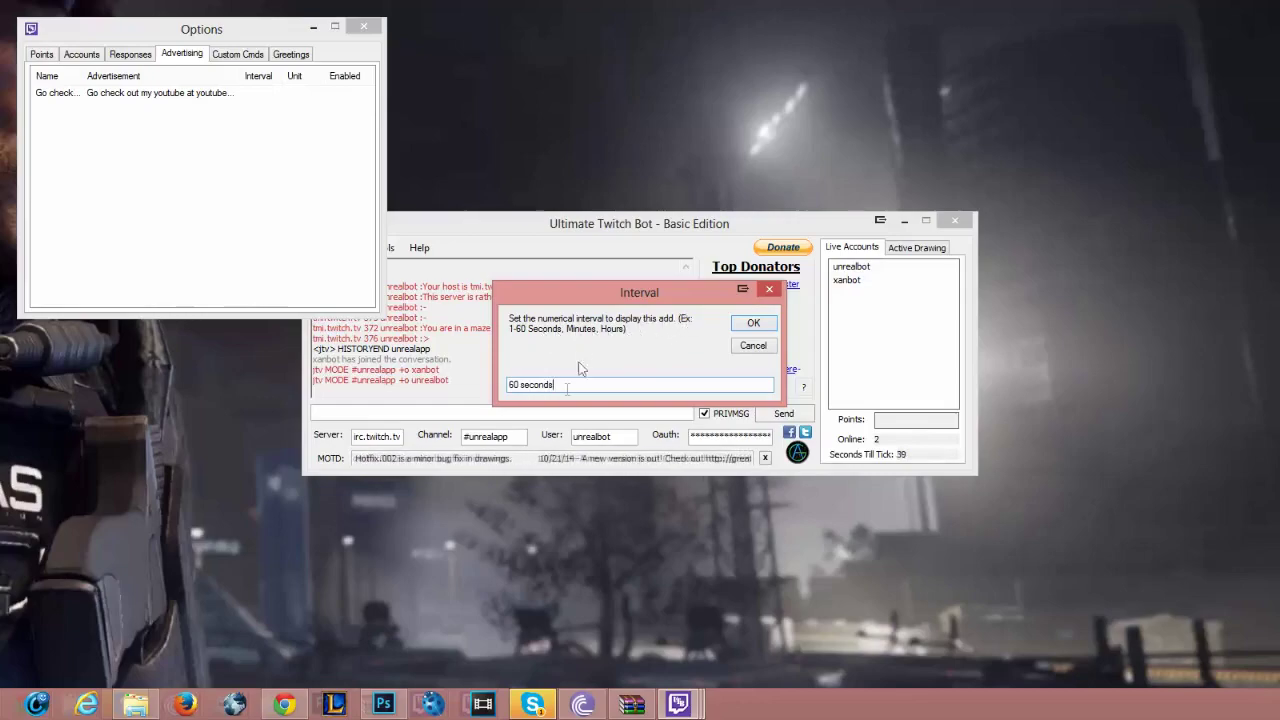
pyautogui.moveTo(565, 385); pyautogui.dragTo(478, 402)
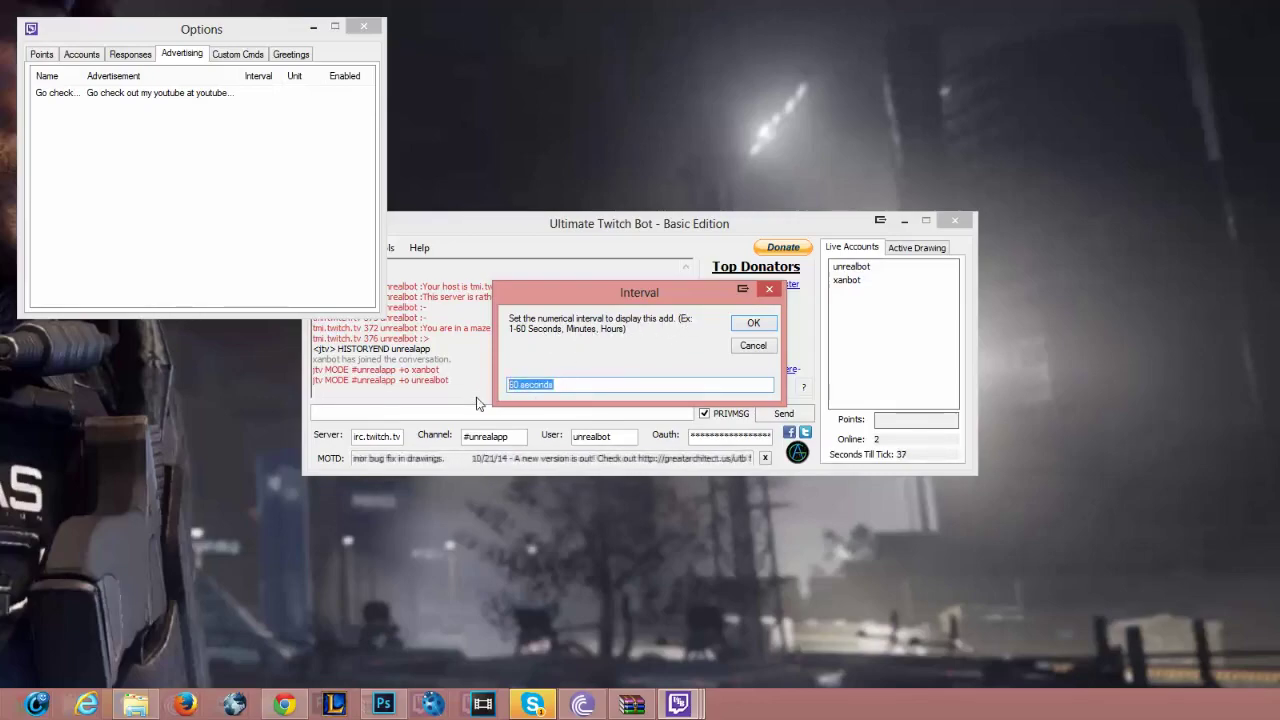
pyautogui.press('BackSpace')
pyautogui.write('2 minutes')
pyautogui.click(752, 327)
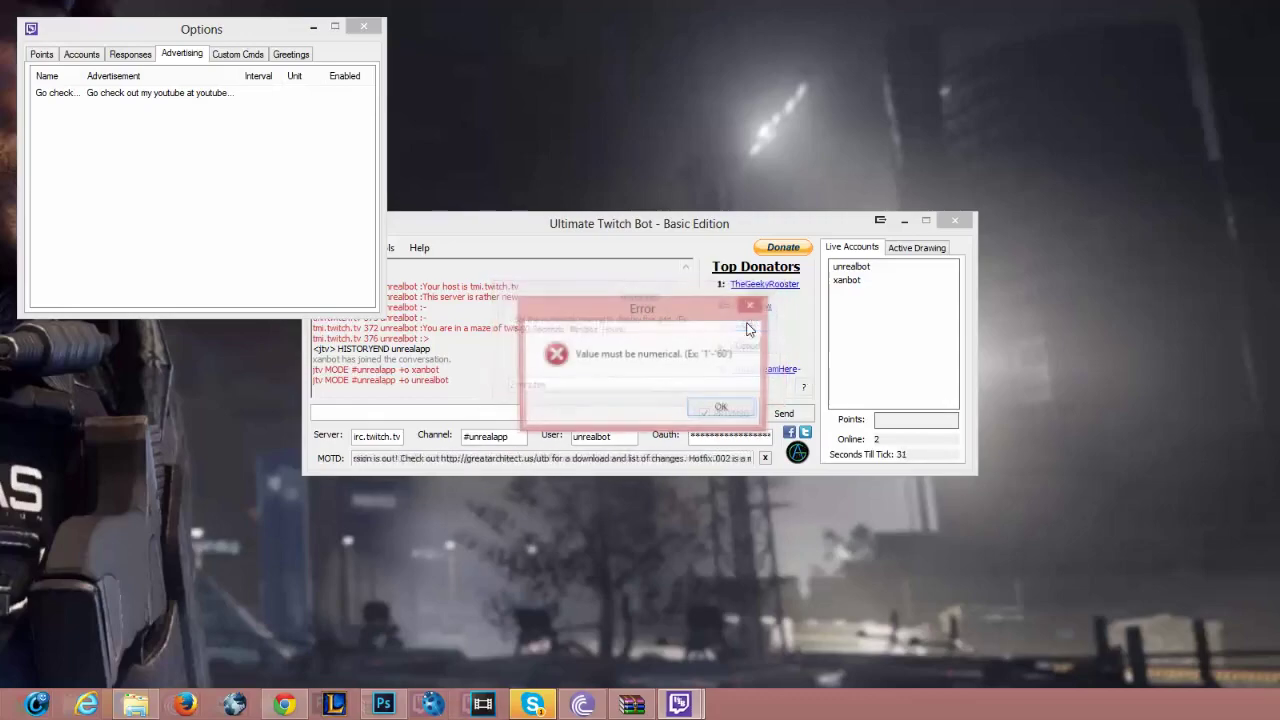
pyautogui.click(722, 408)
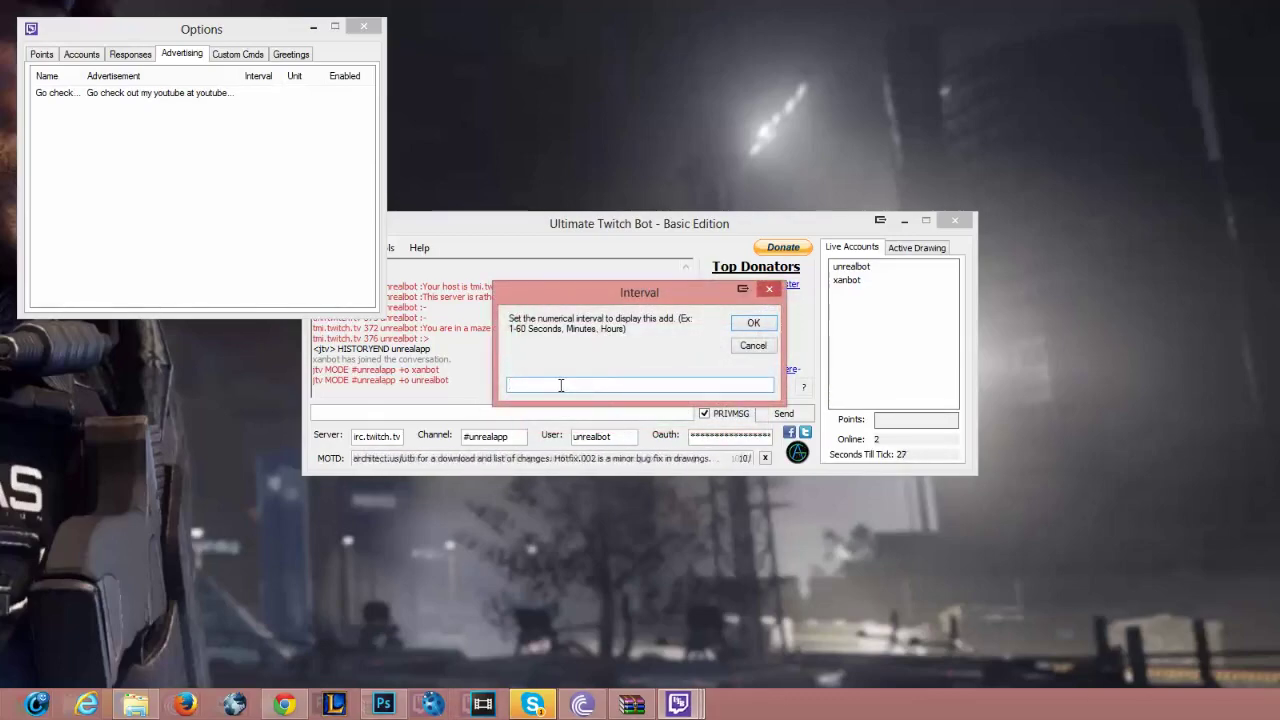
# - Retype '2 minutes' as the interval and dismiss the same numeric-value error
pyautogui.write('2')
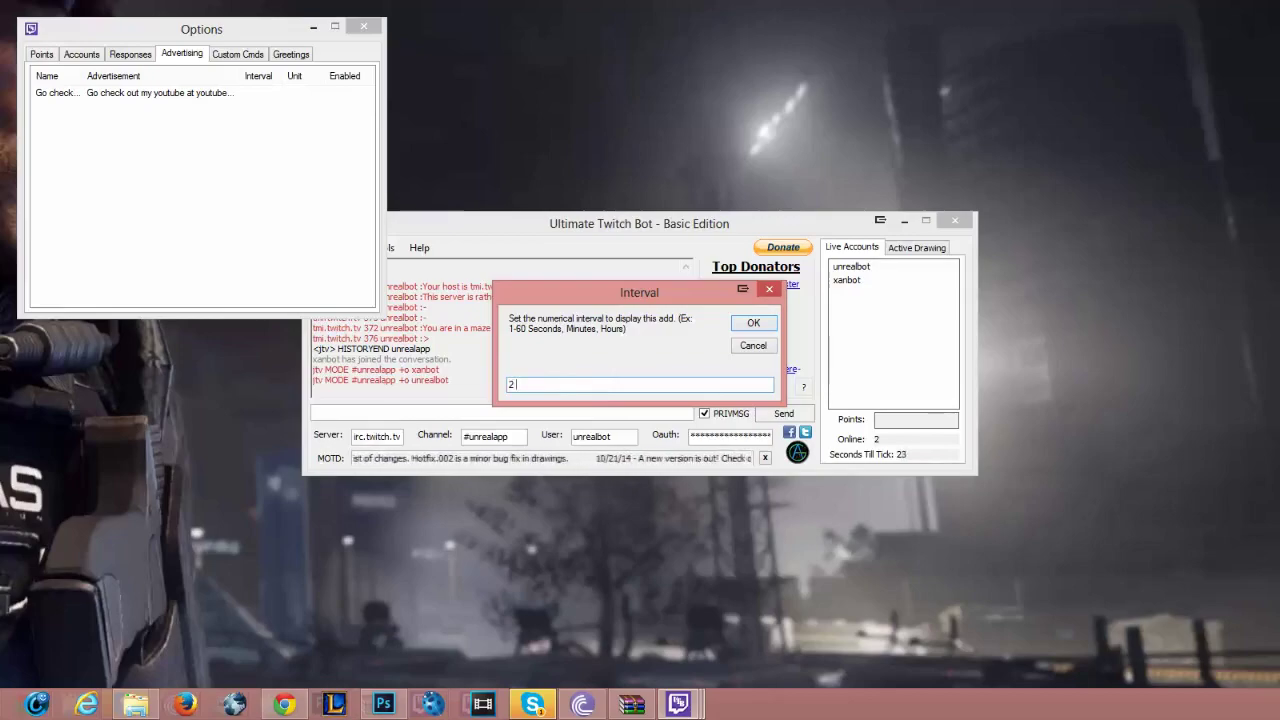
pyautogui.write(' miun')
pyautogui.press('BackSpace')
pyautogui.press('BackSpace')
pyautogui.press('BackSpace')
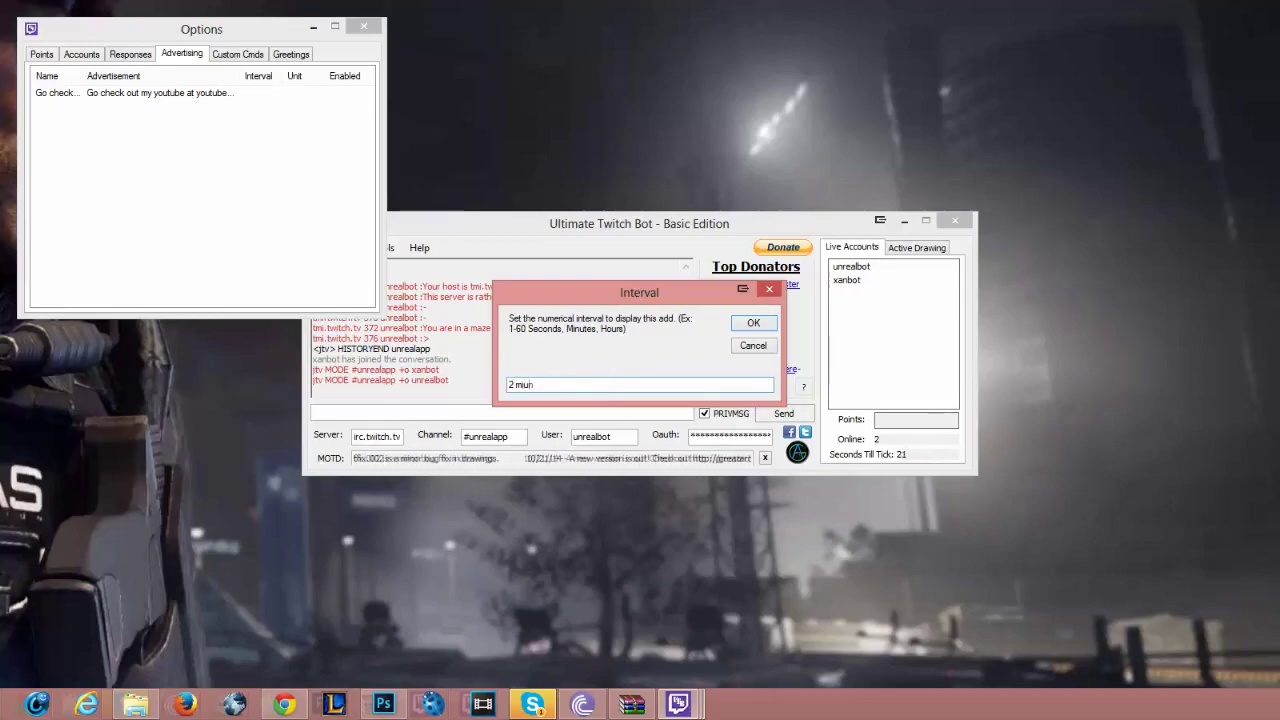
pyautogui.write('n')
pyautogui.press('BackSpace')
pyautogui.write('inutes')
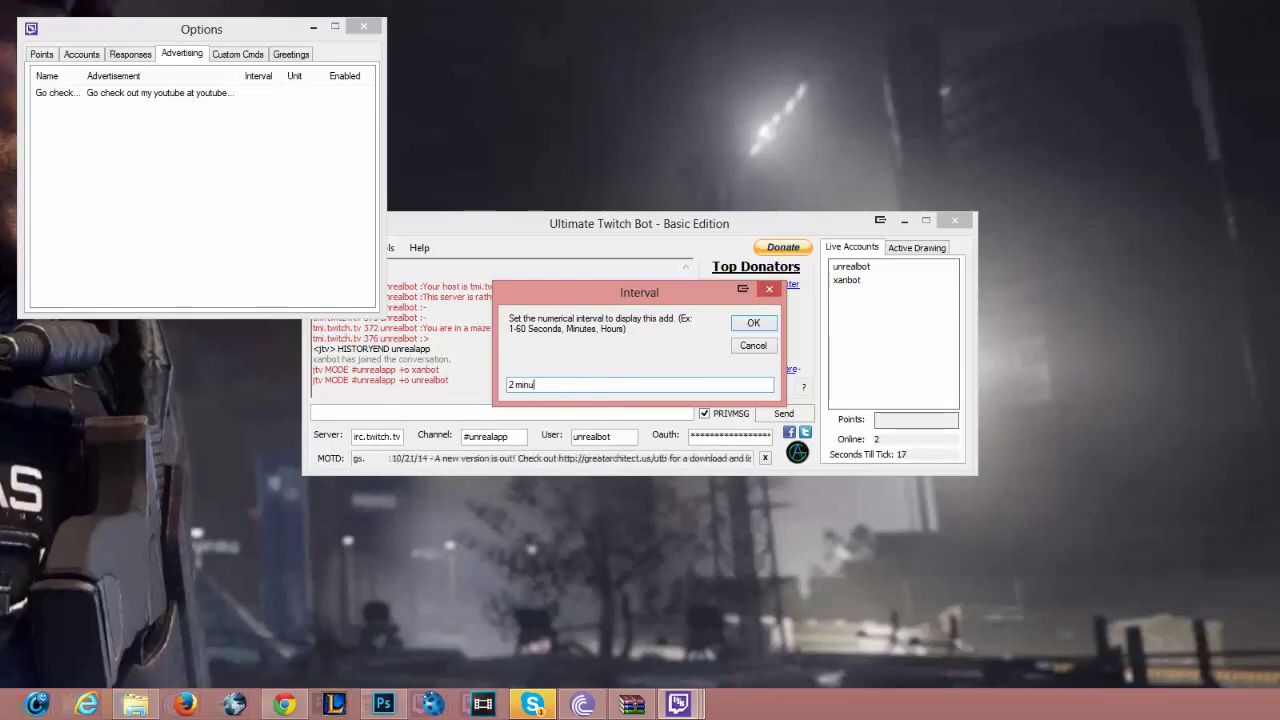
pyautogui.click(753, 322)
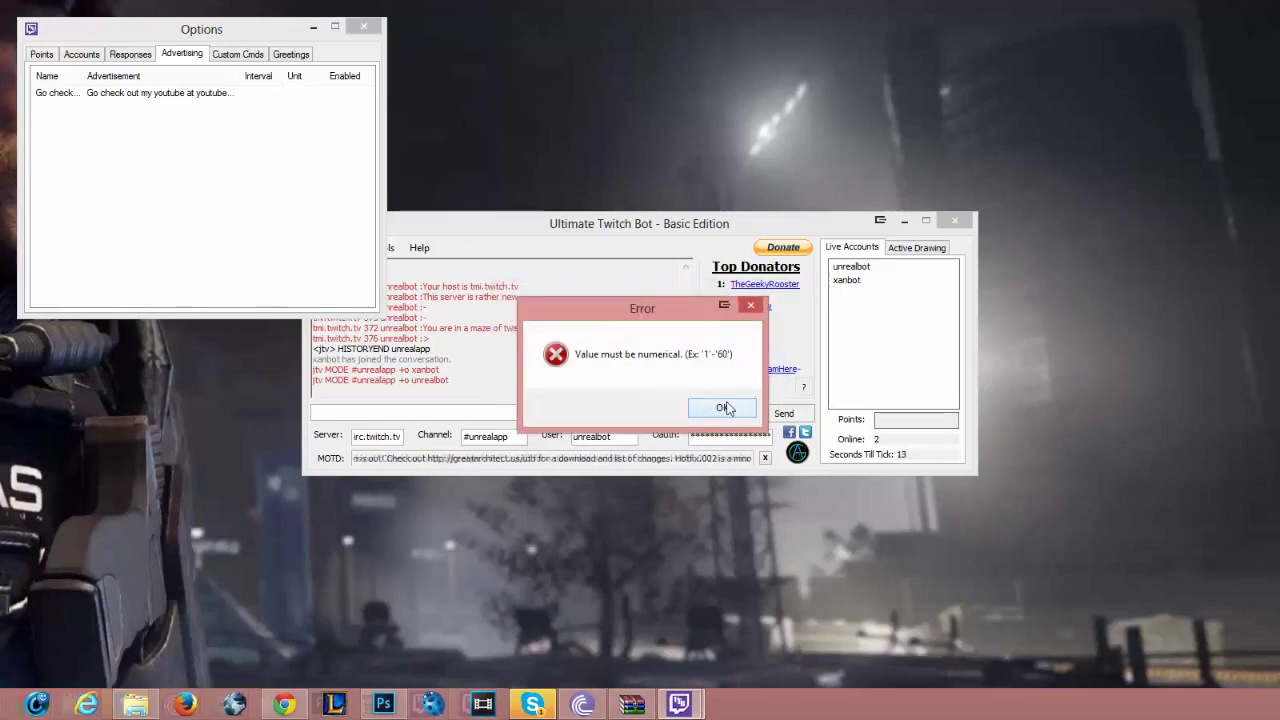
pyautogui.click(723, 411)
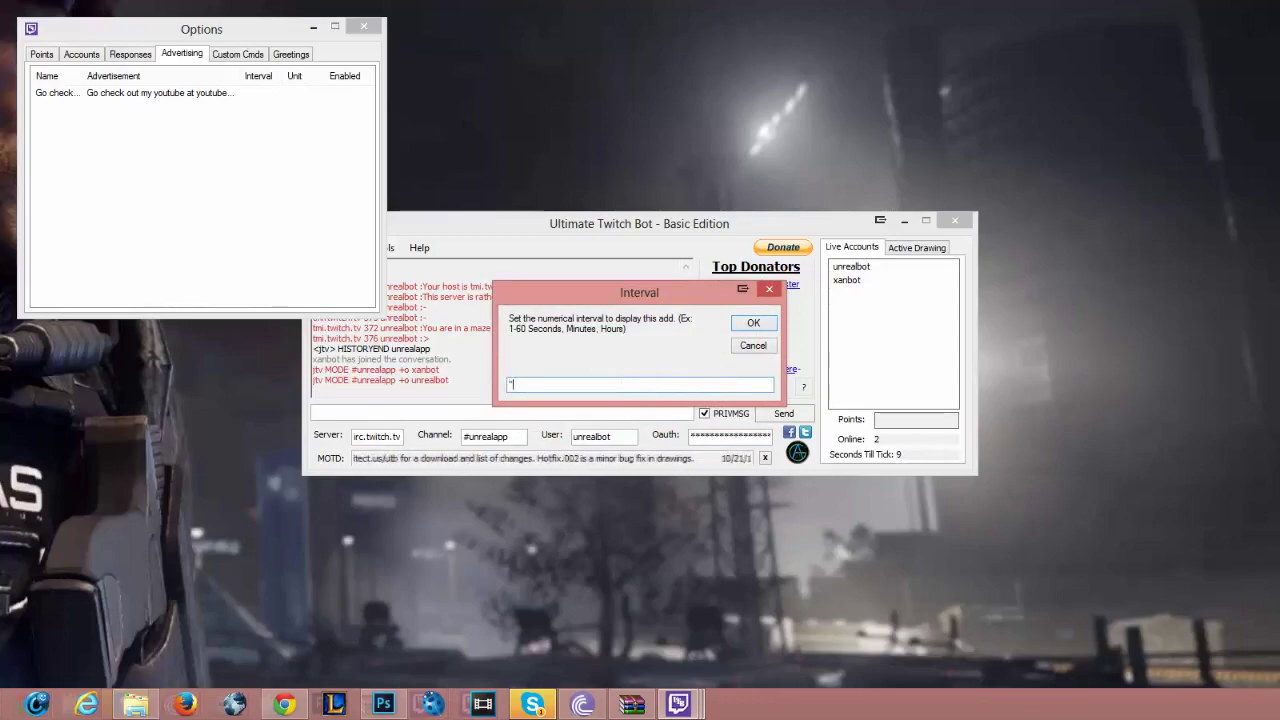
# - Try a '1 Minutes' interval, then cancel it, dropping the advertisement
pyautogui.write("1' second")
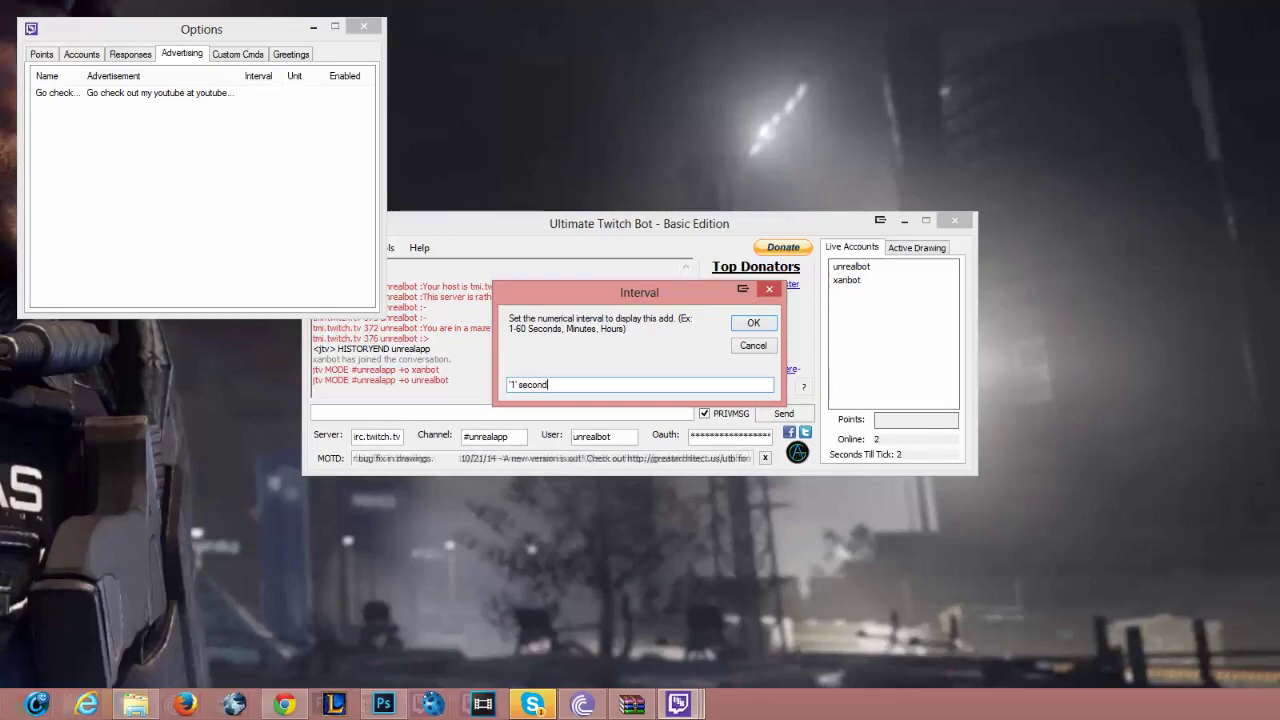
pyautogui.click(753, 322)
pyautogui.click(722, 407)
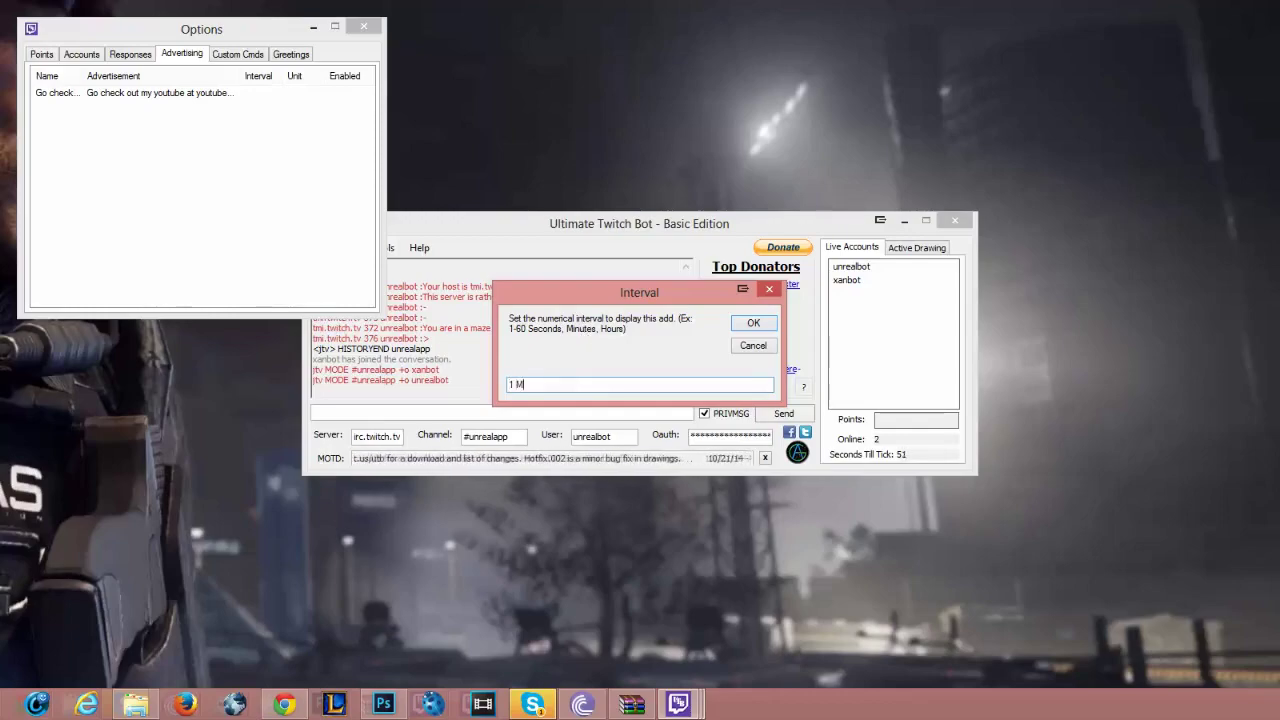
pyautogui.click(753, 322)
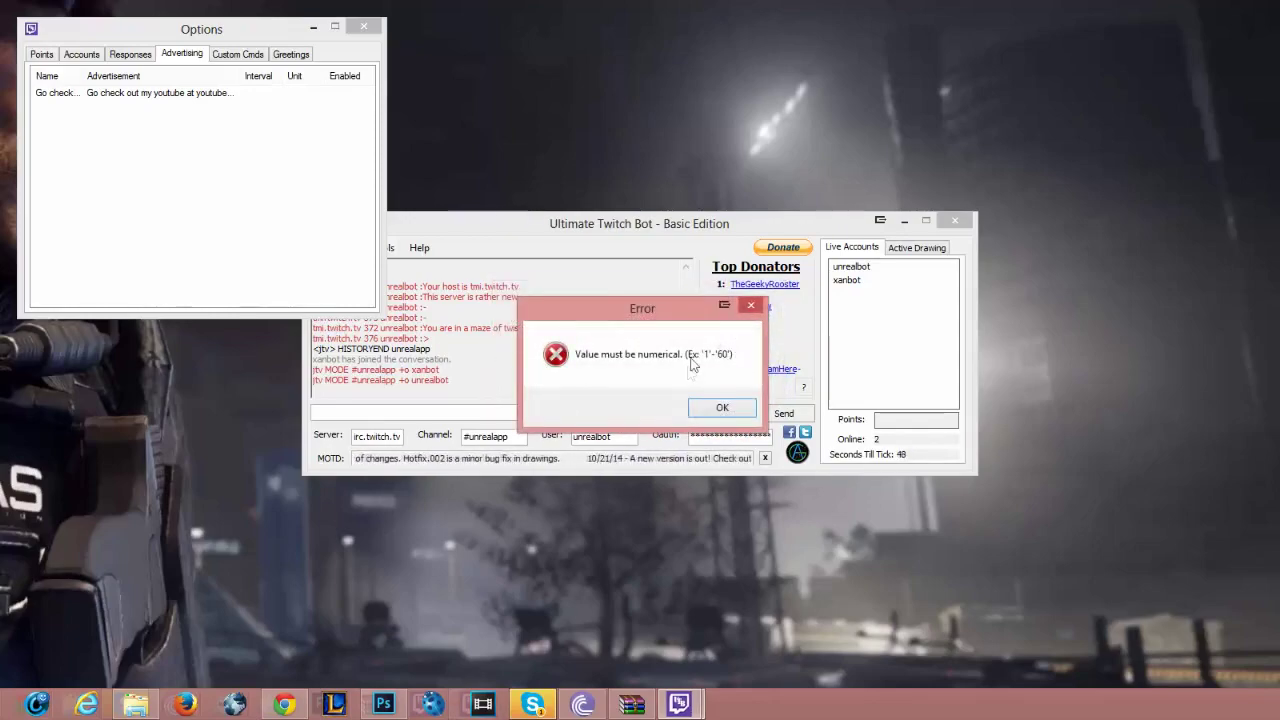
pyautogui.click(722, 407)
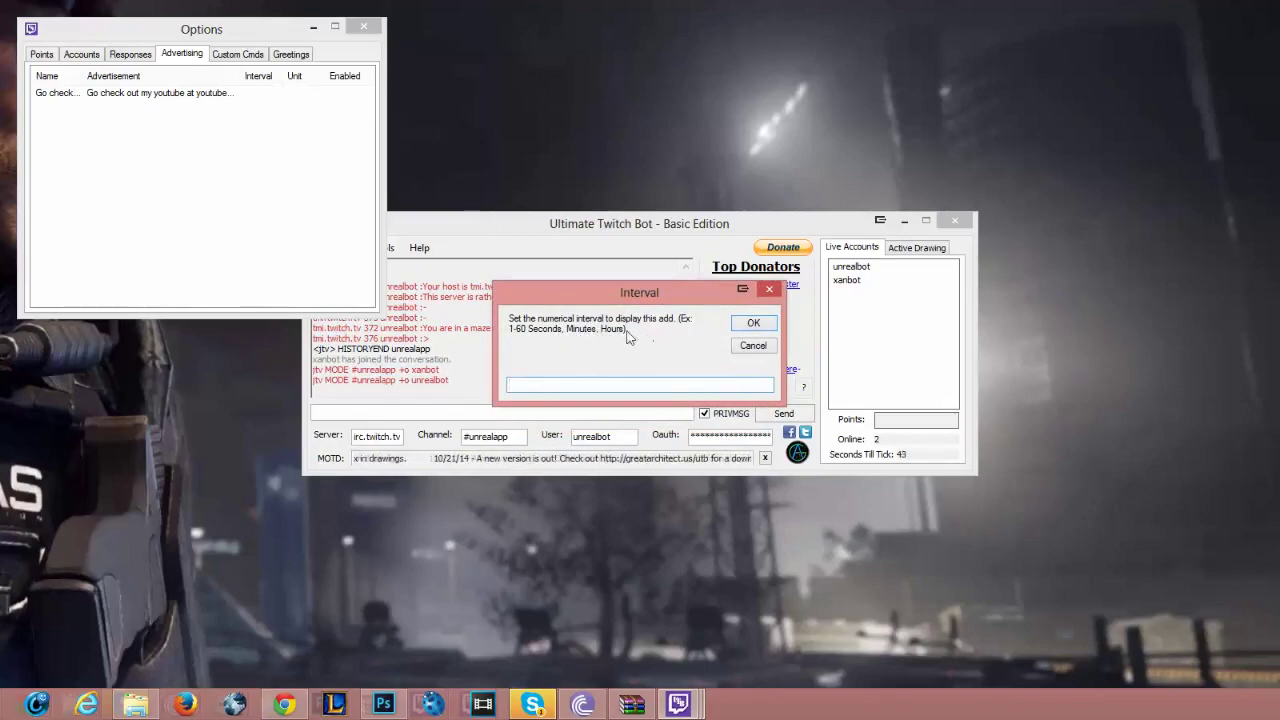
pyautogui.click(752, 344)
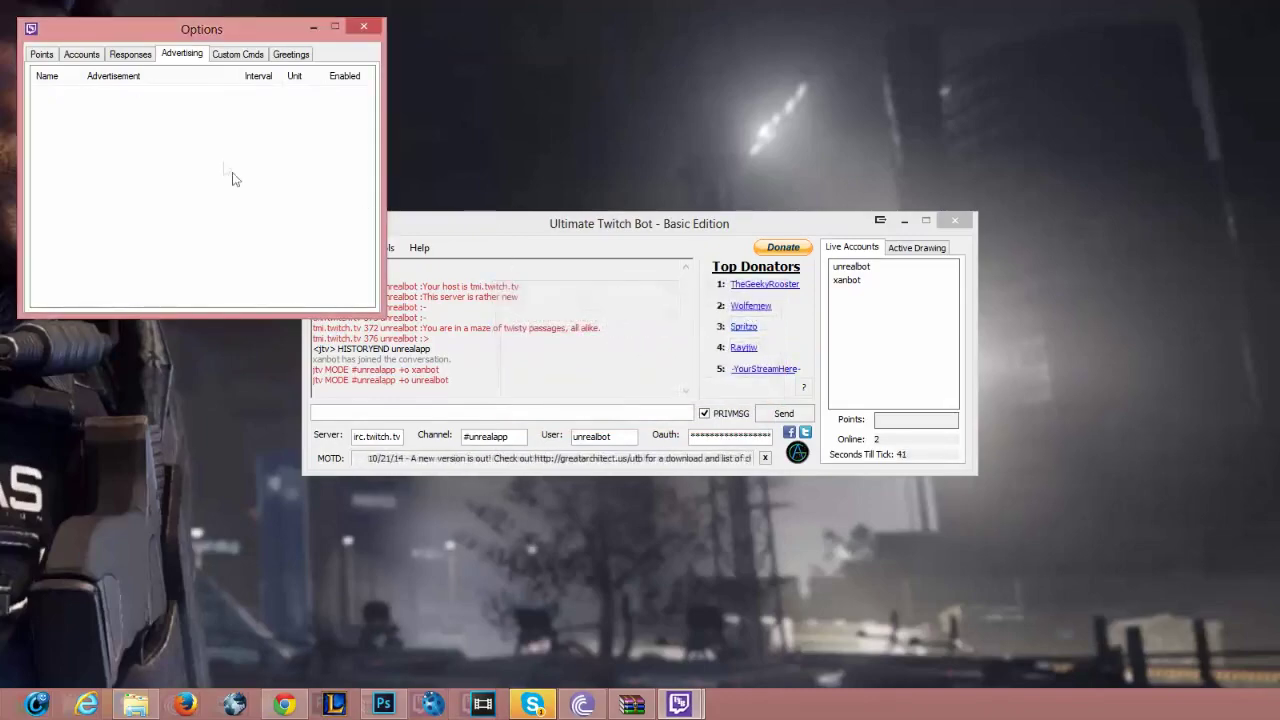
pyautogui.rightClick(143, 126)
pyautogui.click(140, 128)
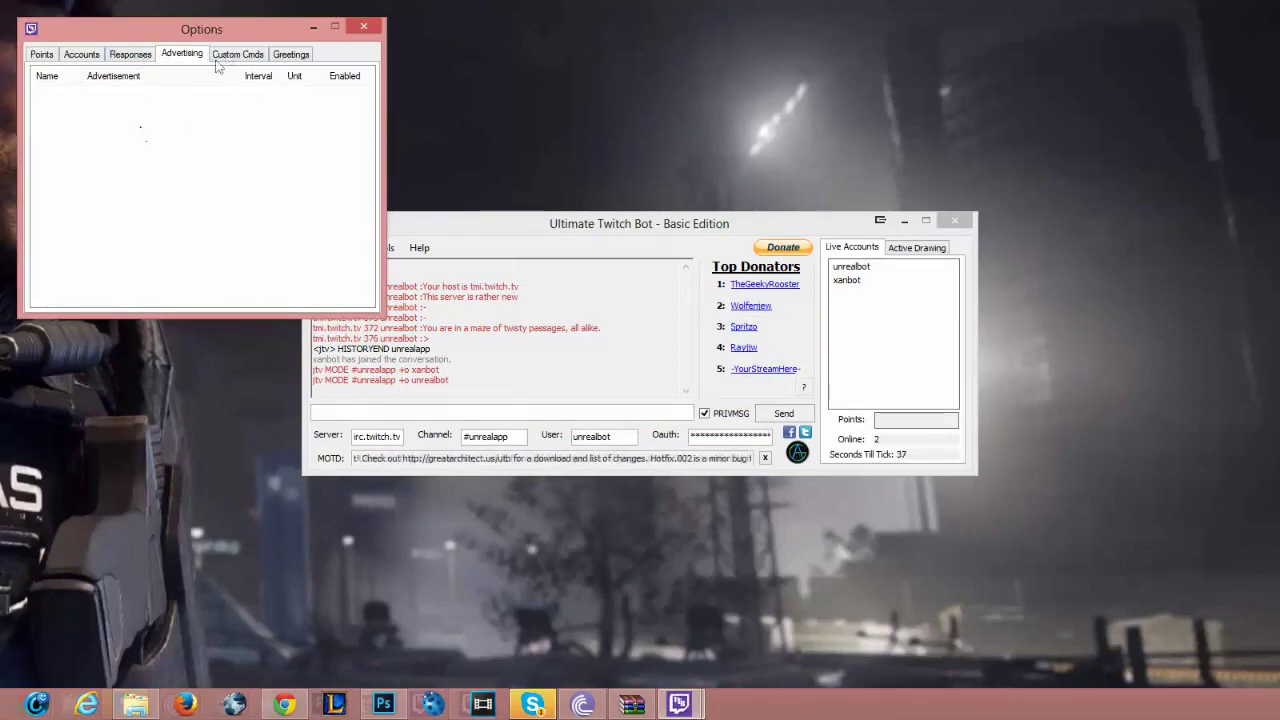
# - Create the custom command !test with TESTING as its response
pyautogui.click(238, 55)
pyautogui.rightClick(175, 158)
pyautogui.click(212, 169)
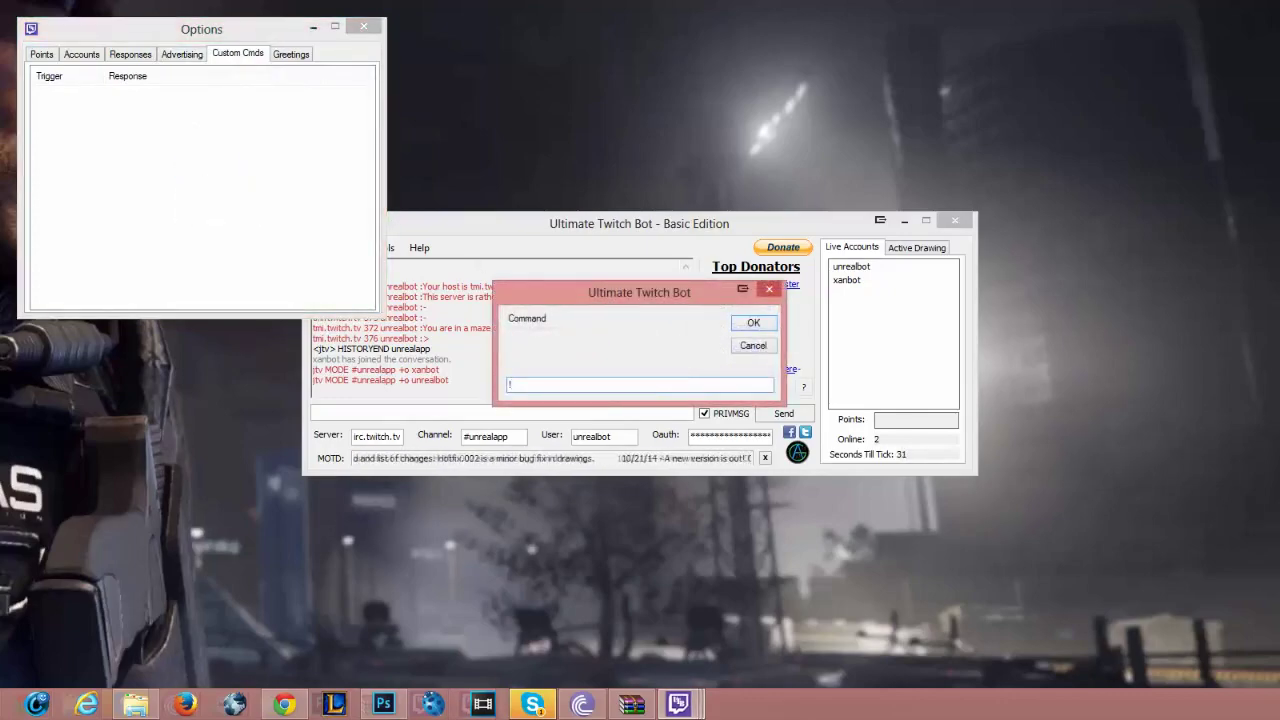
pyautogui.write('!test')
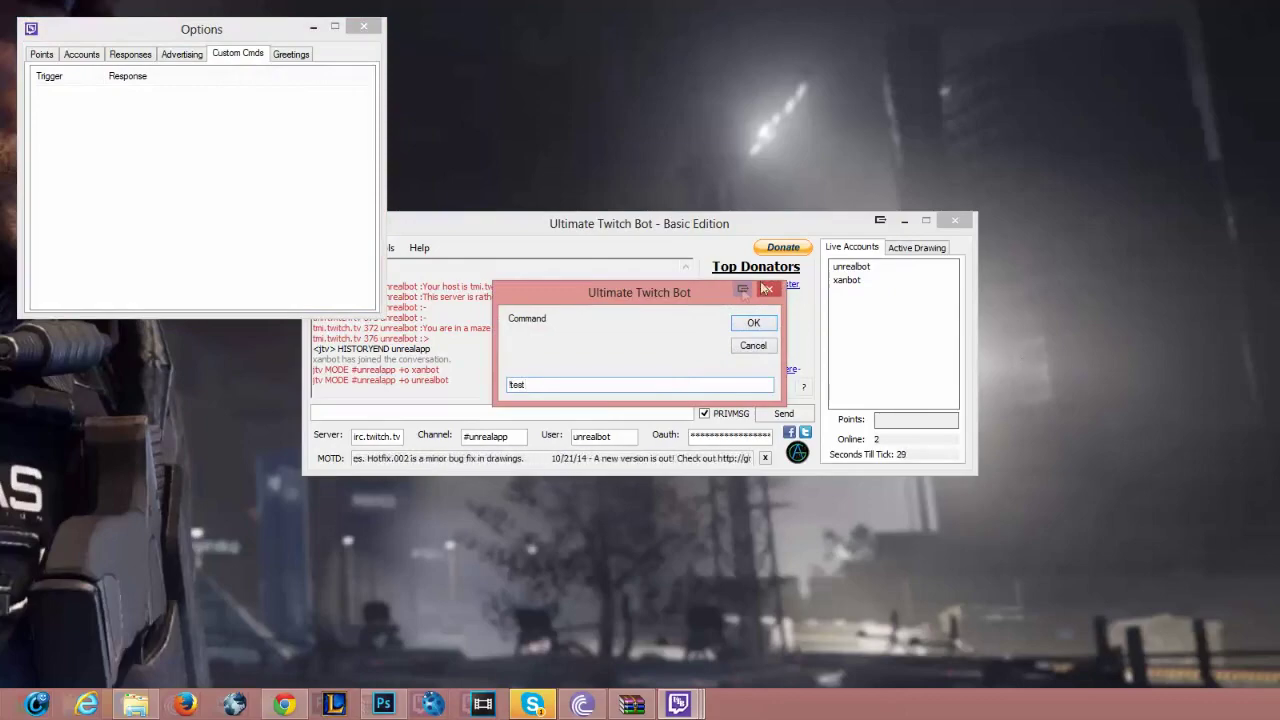
pyautogui.click(752, 322)
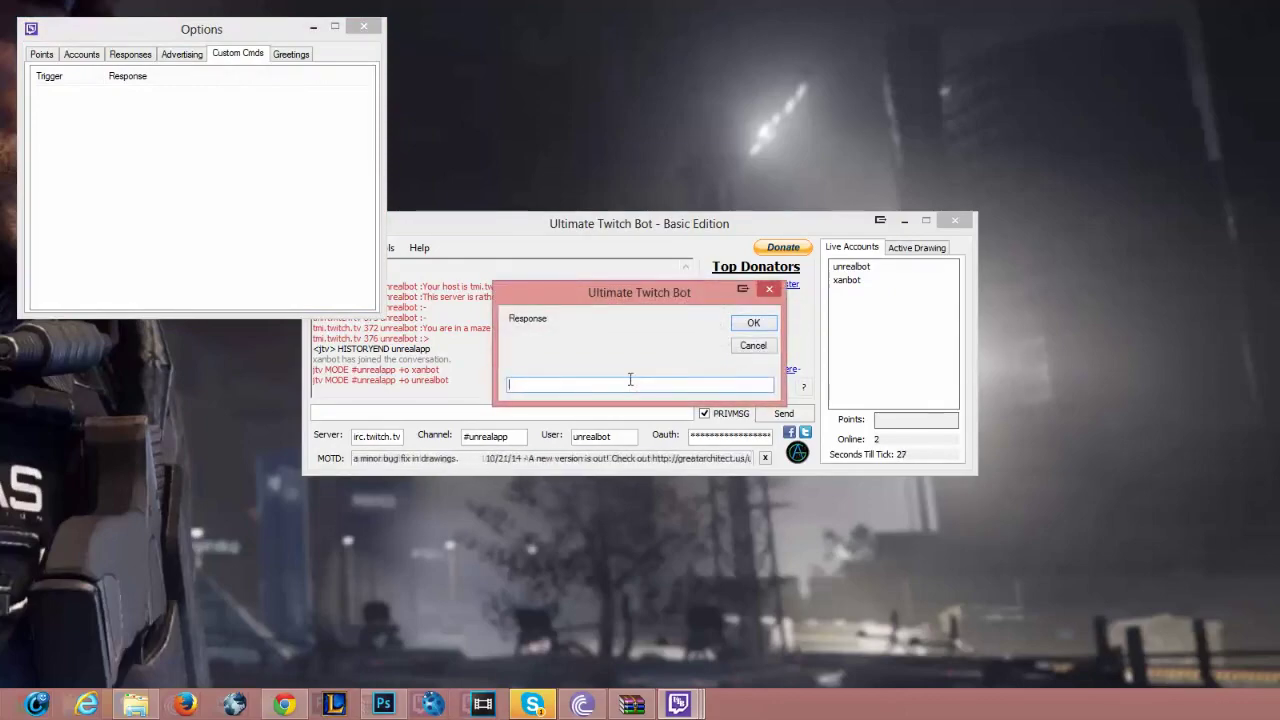
pyautogui.write('TESTING')
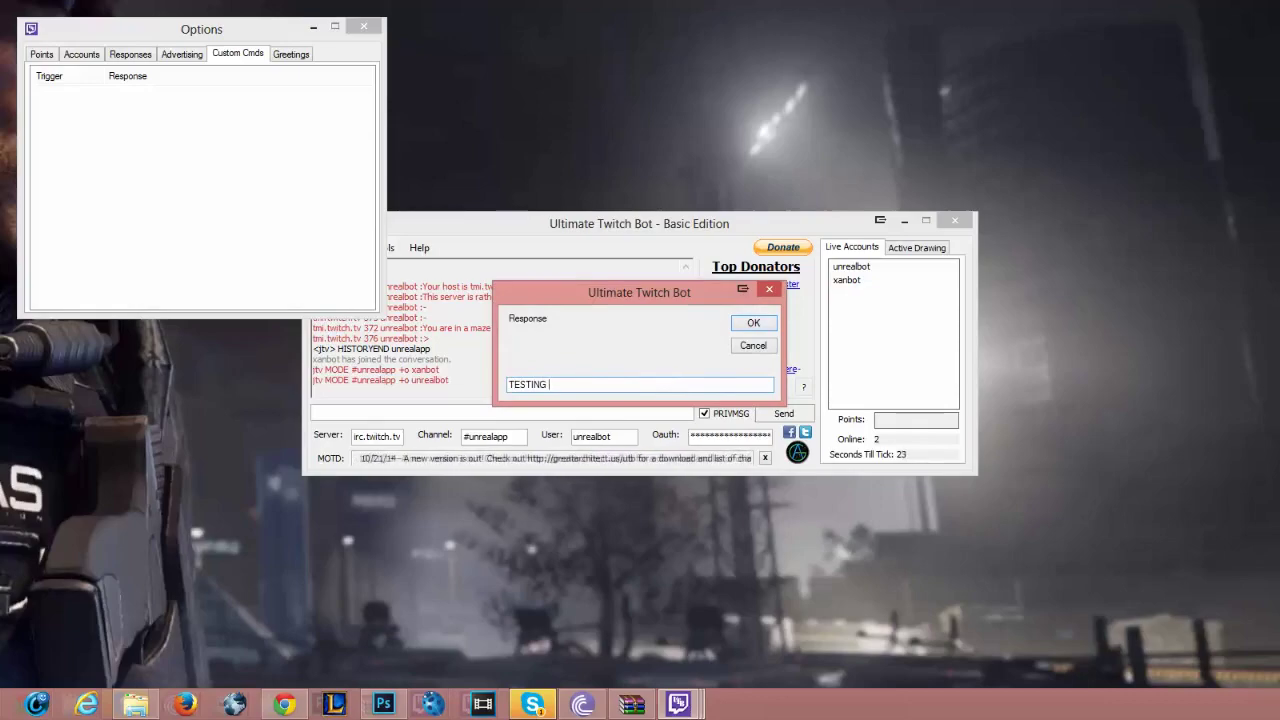
pyautogui.click(753, 323)
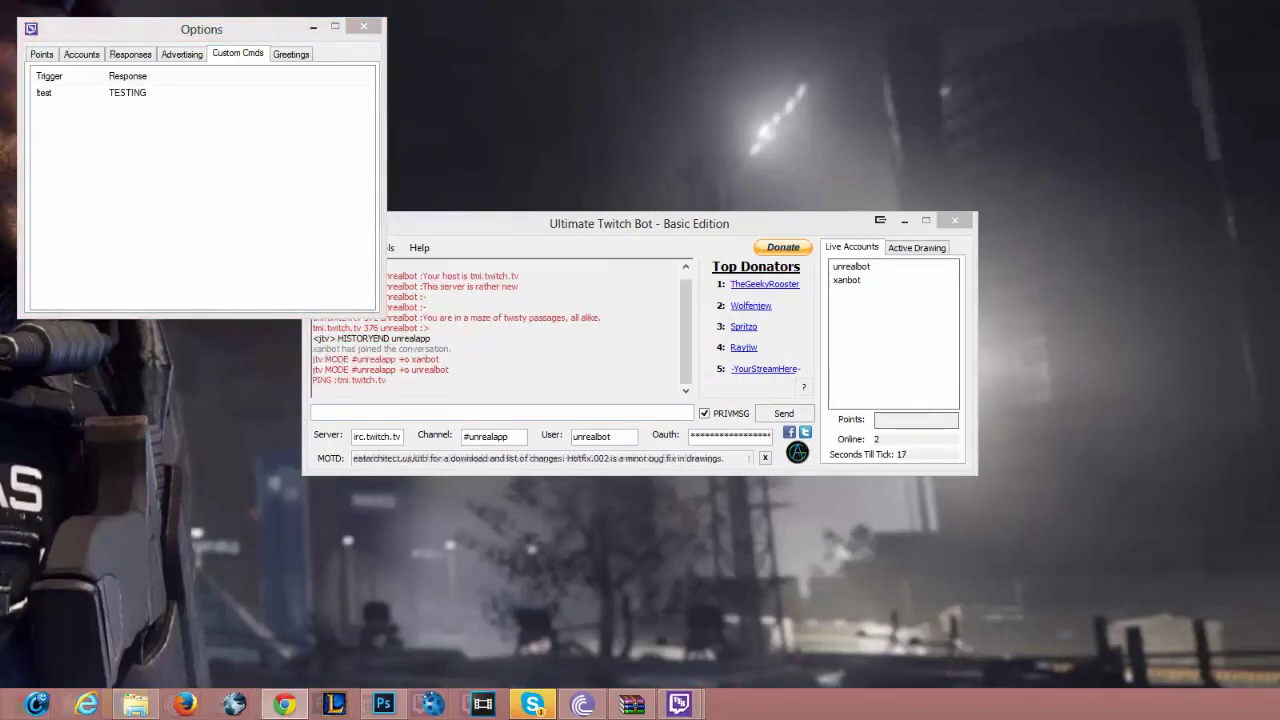
pyautogui.click(284, 704)
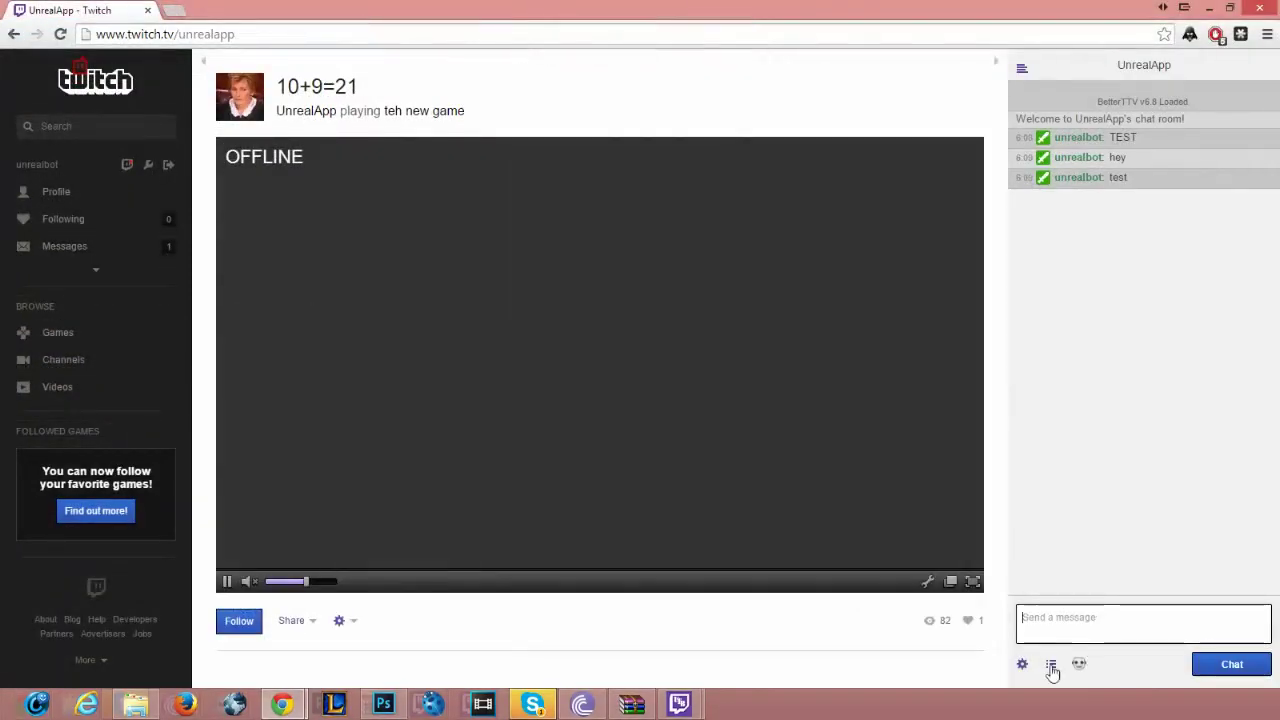
# - Pop the Twitch chat out into its own window and close the main channel page
pyautogui.click(1051, 664)
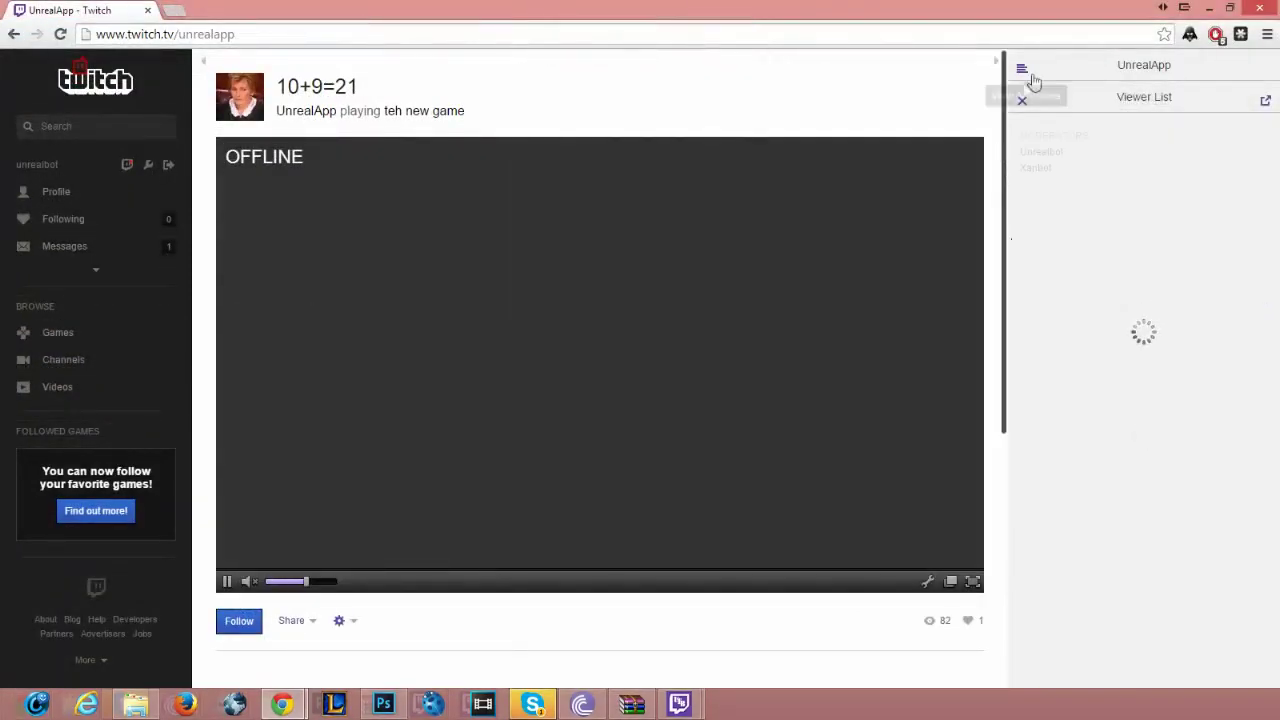
pyautogui.click(1022, 100)
pyautogui.click(1023, 665)
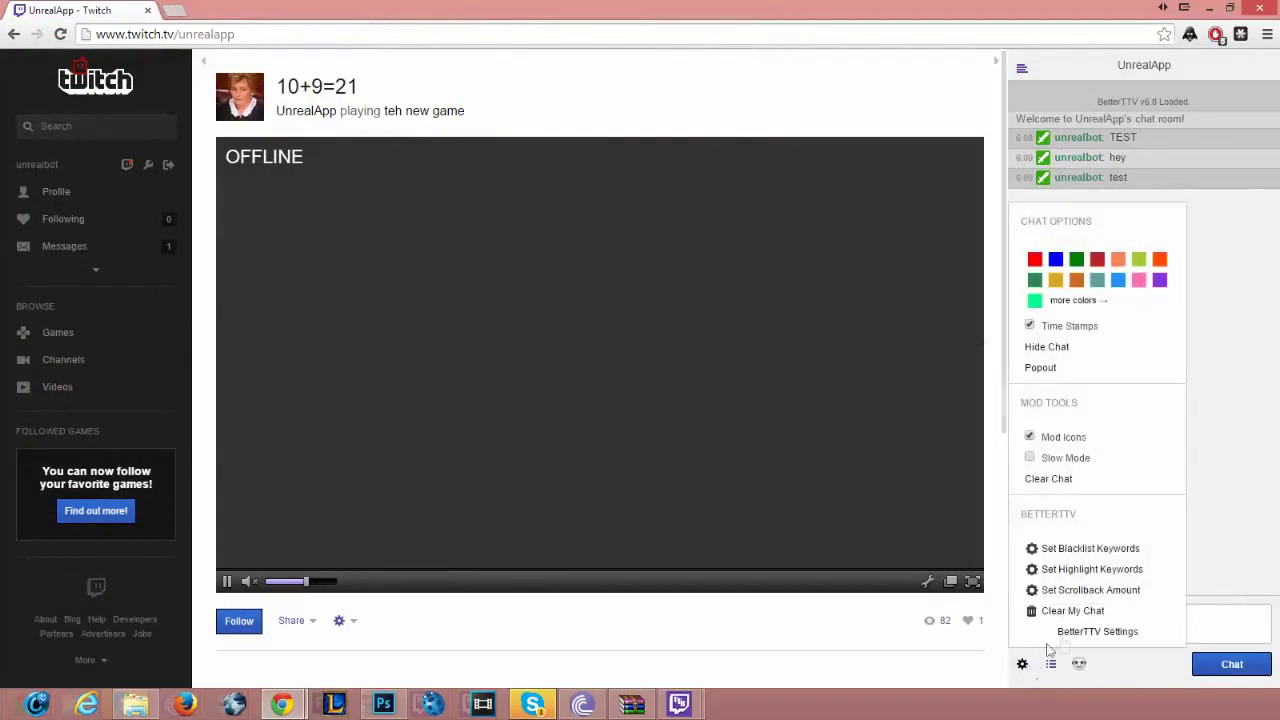
pyautogui.click(1045, 369)
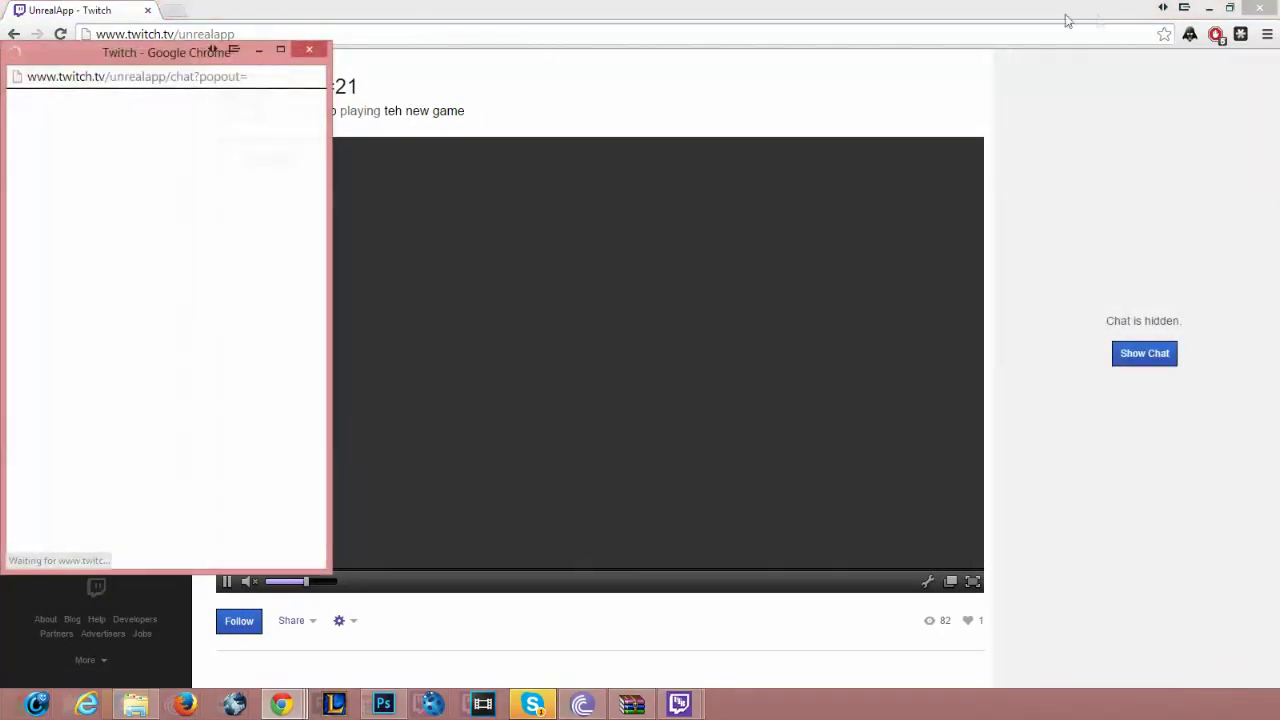
pyautogui.click(1259, 7)
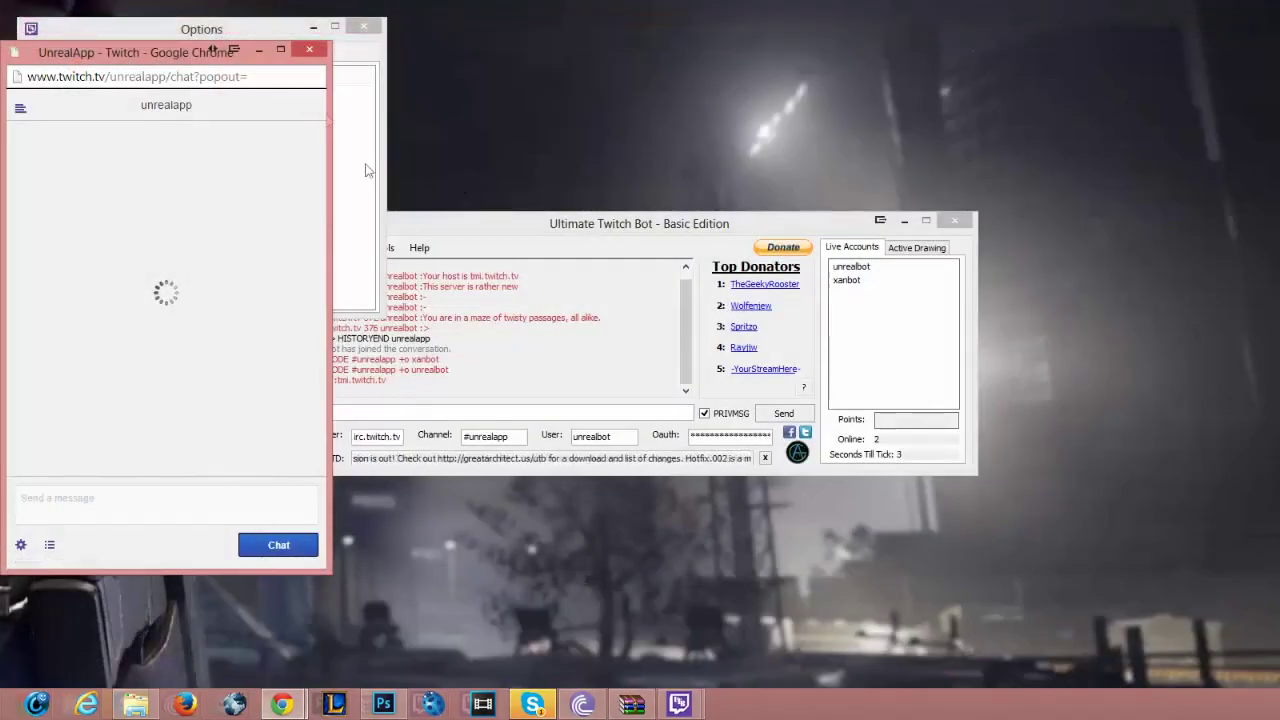
# - Send !test in the Twitch chat and check that the bot replies TESTING
pyautogui.moveTo(302, 77); pyautogui.dragTo(1066, 84)
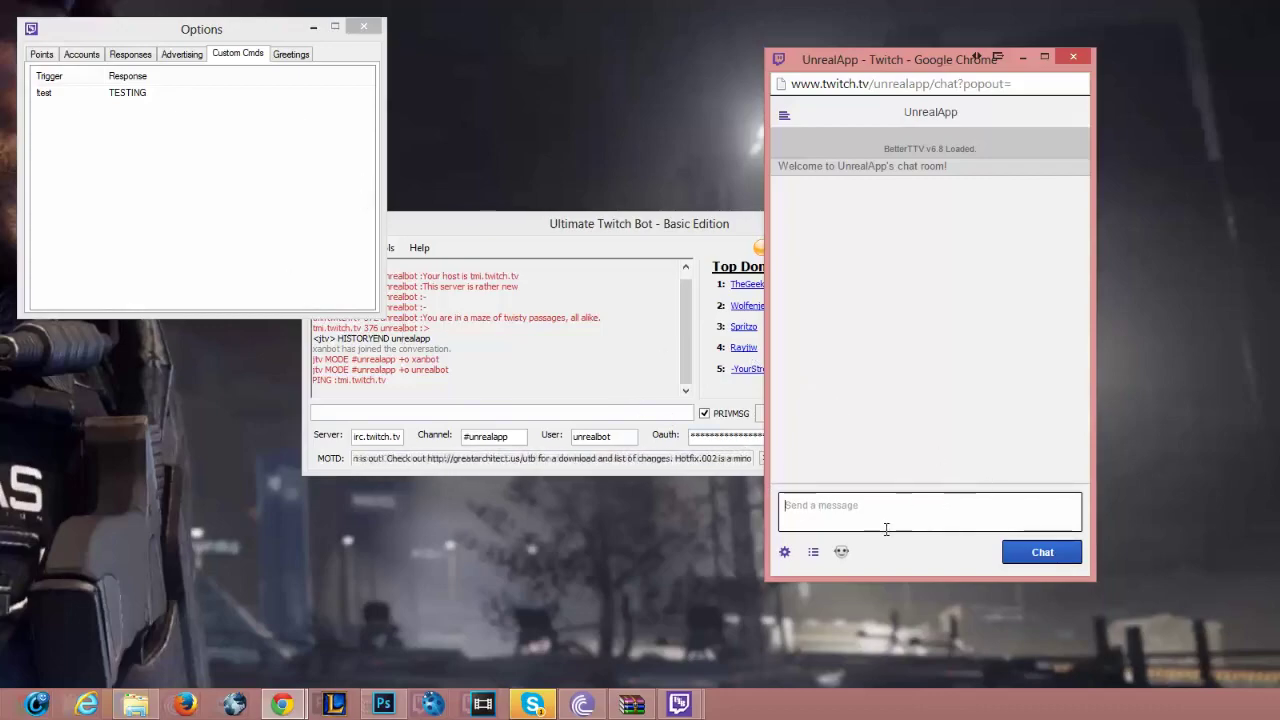
pyautogui.write('!test')
pyautogui.press('Return')
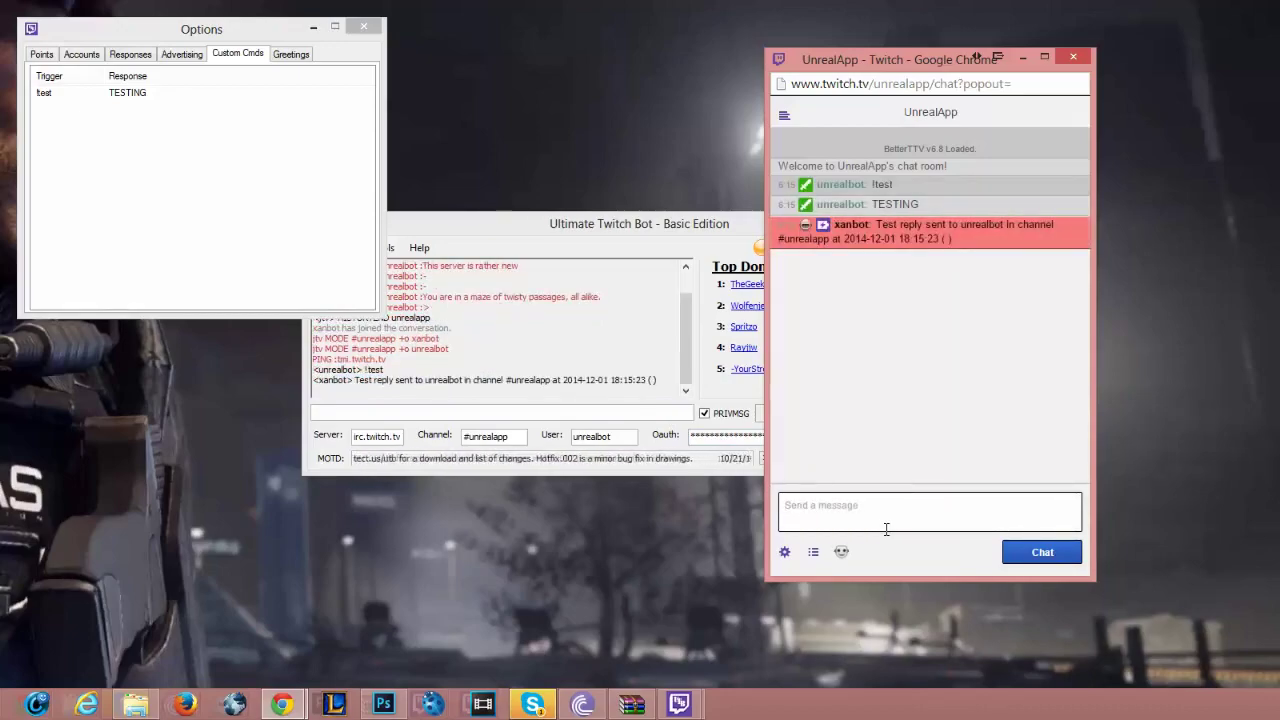
pyautogui.moveTo(875, 226); pyautogui.dragTo(1008, 244)
pyautogui.click(1008, 244)
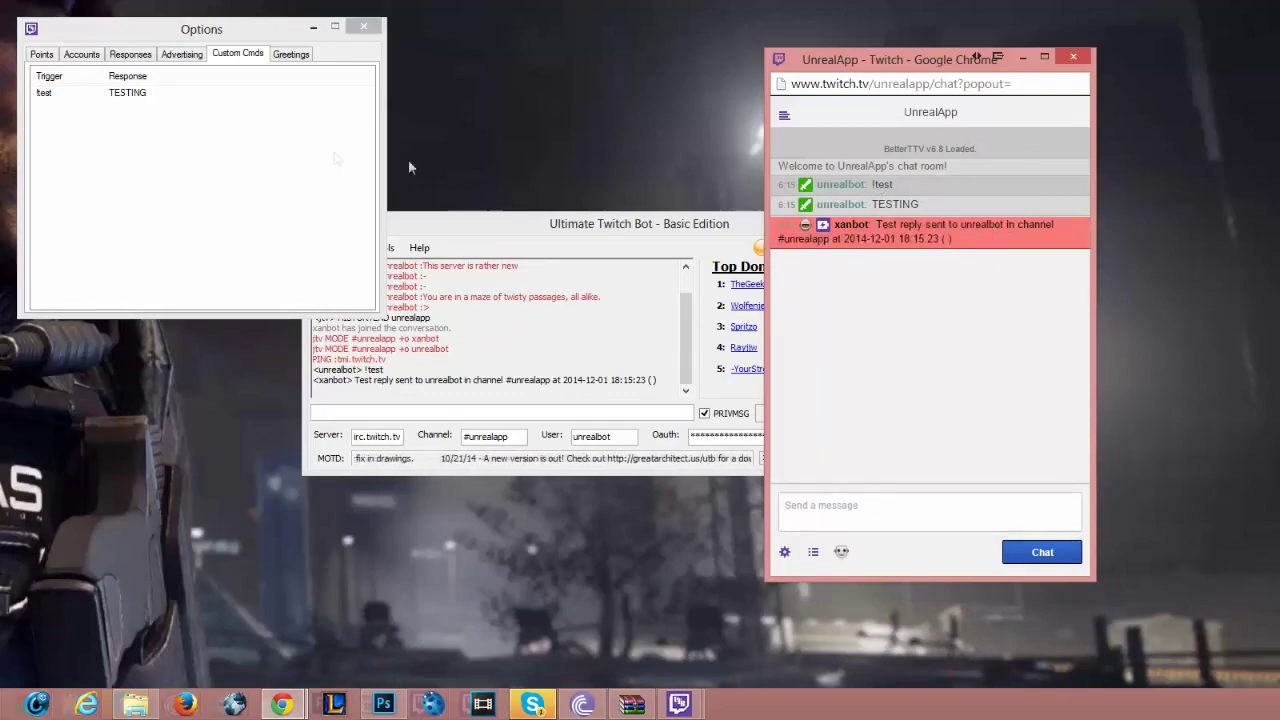
# - Add a user greeting 'AW MANNNNN UNREAL IS BACK' for the channel owner's username
pyautogui.click(44, 95)
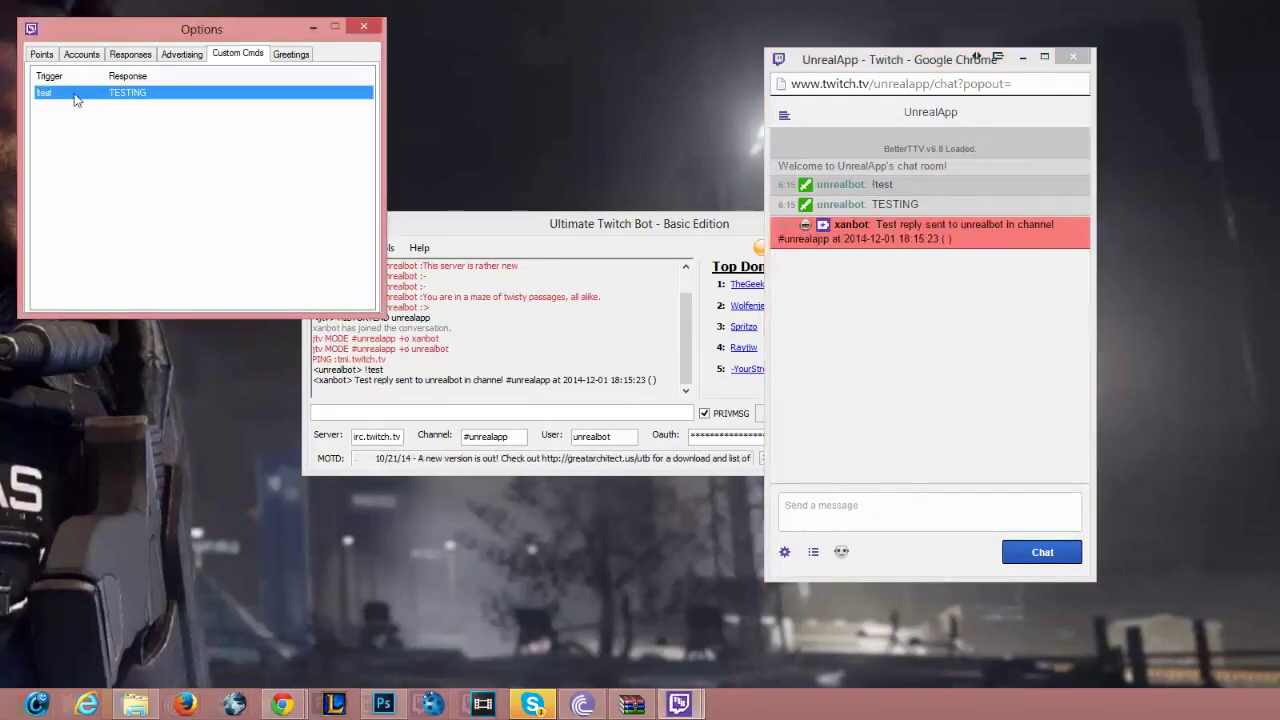
pyautogui.click(290, 55)
pyautogui.rightClick(186, 141)
pyautogui.click(212, 148)
pyautogui.rightClick(150, 114)
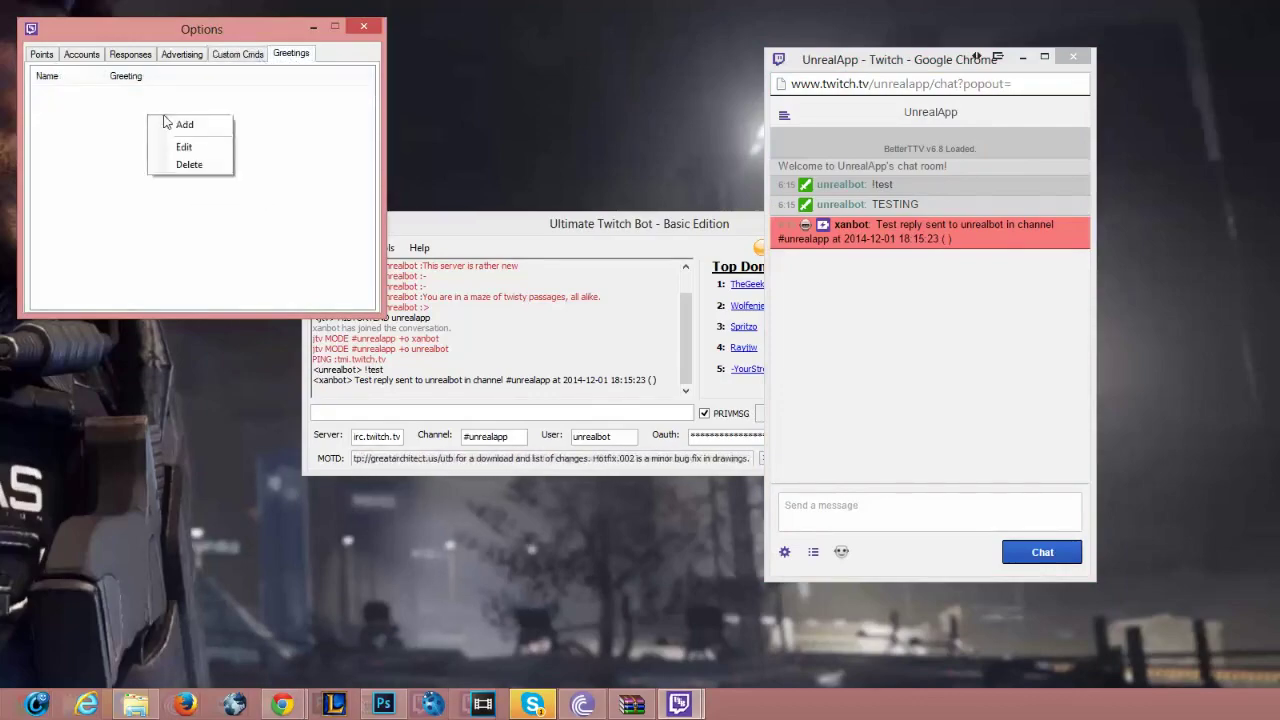
pyautogui.click(168, 122)
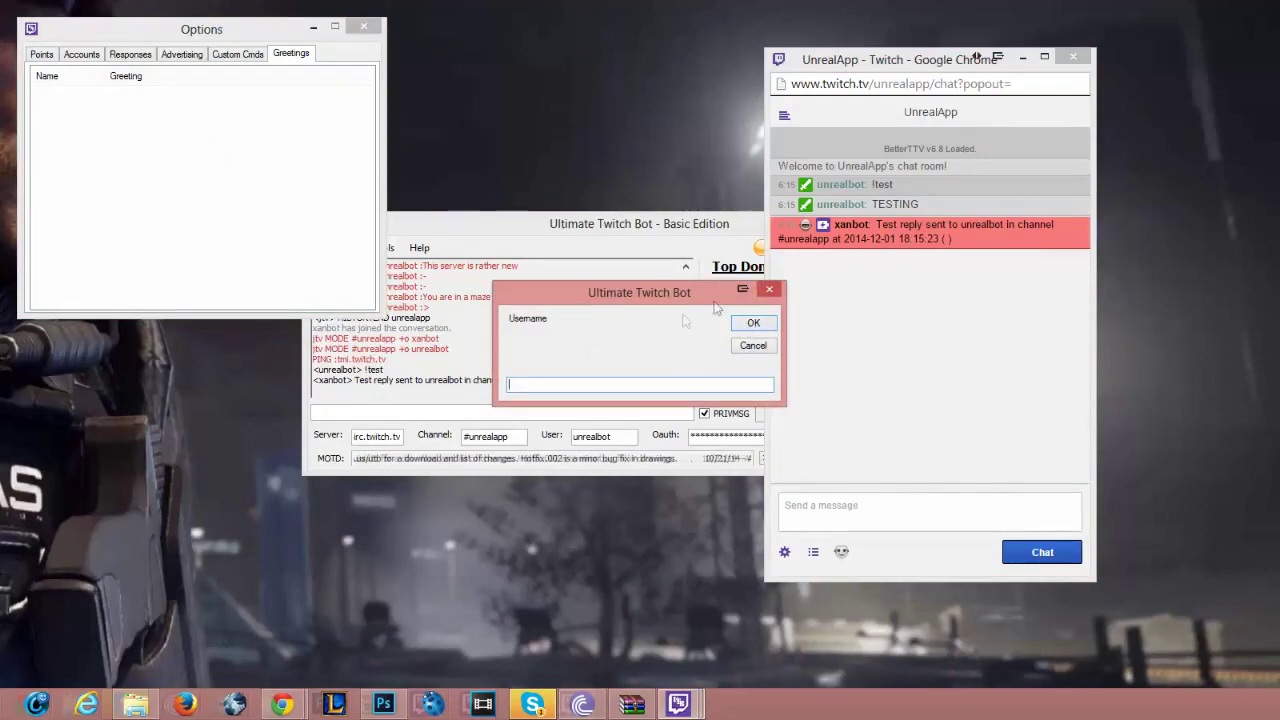
pyautogui.write('un')
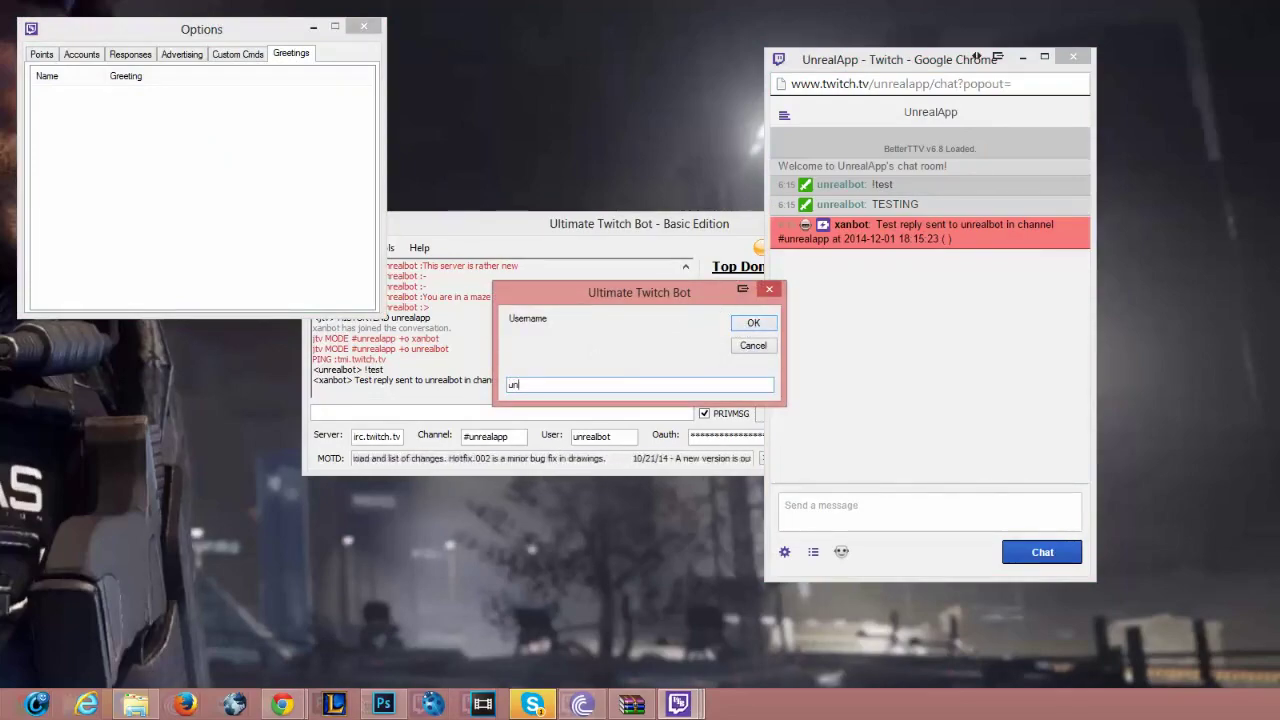
pyautogui.write('realapp')
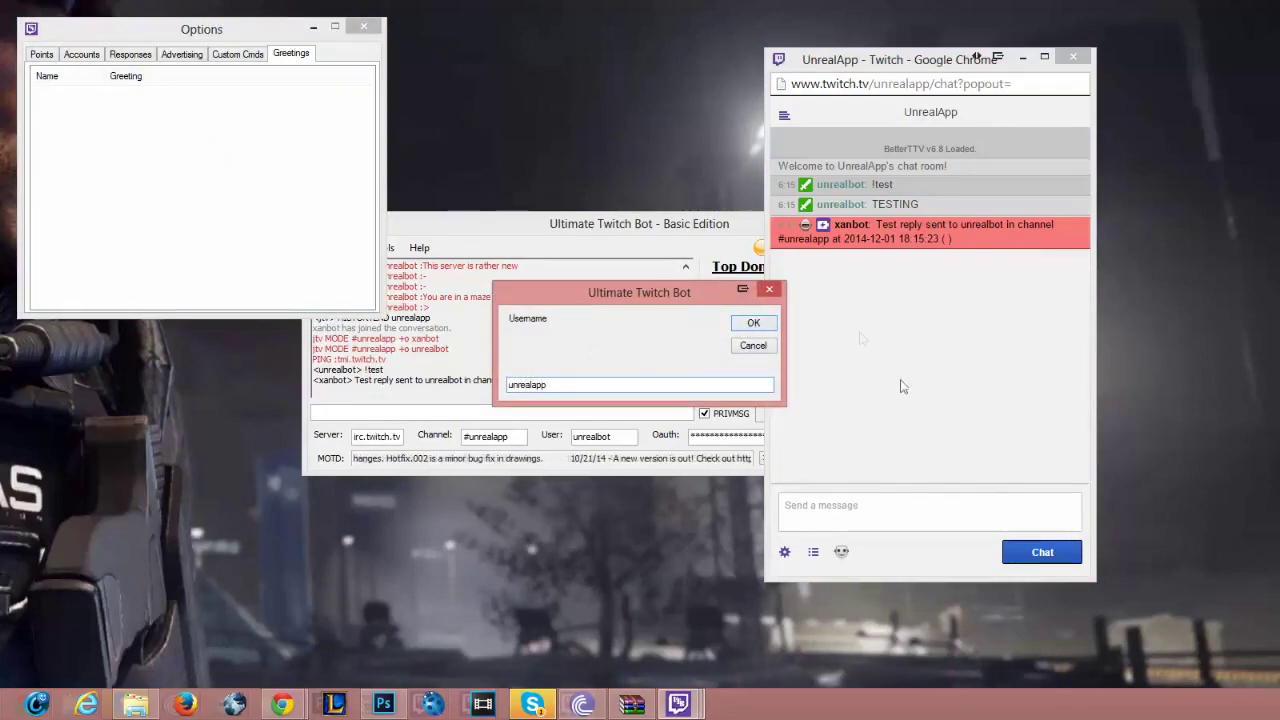
pyautogui.click(753, 323)
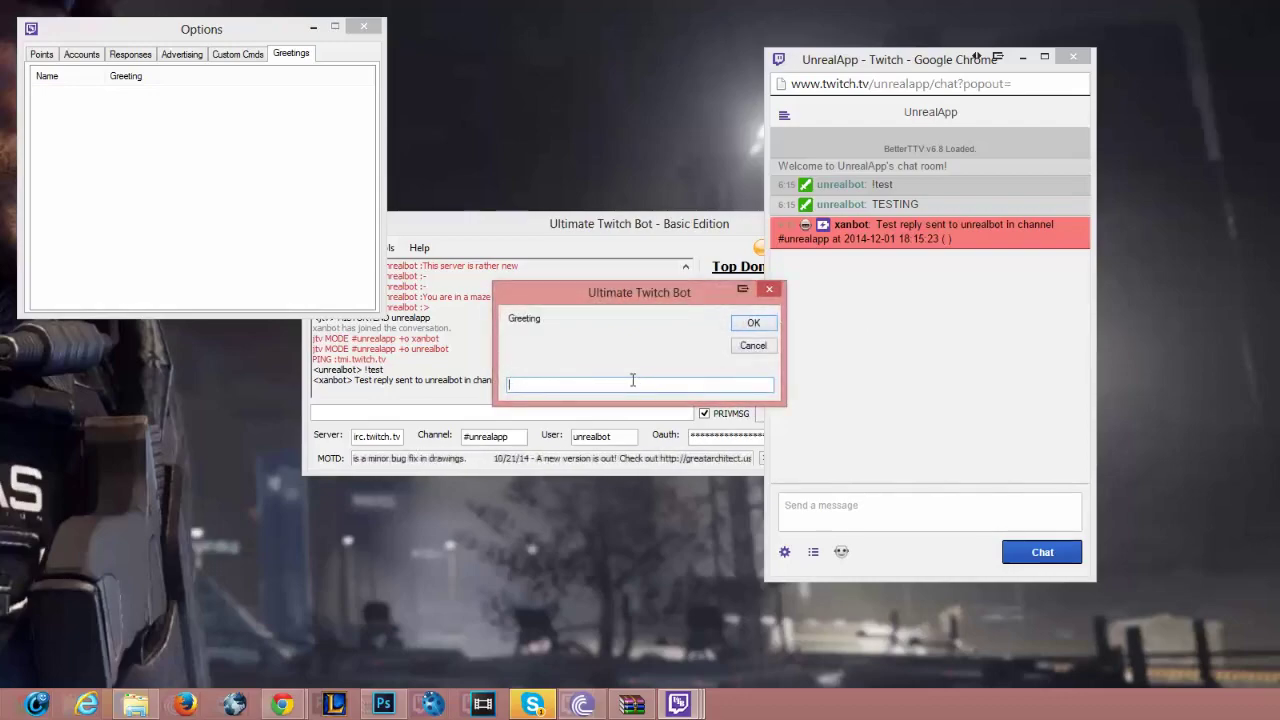
pyautogui.write('AW')
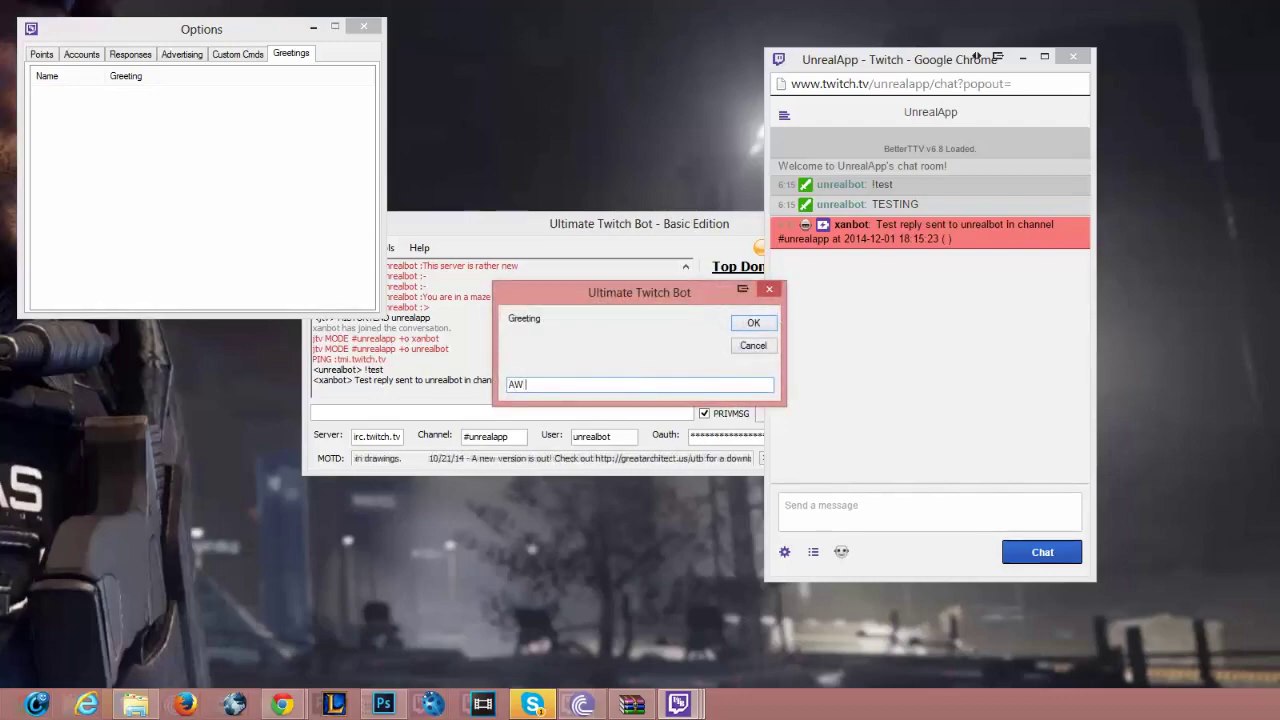
pyautogui.write(' MANMANM')
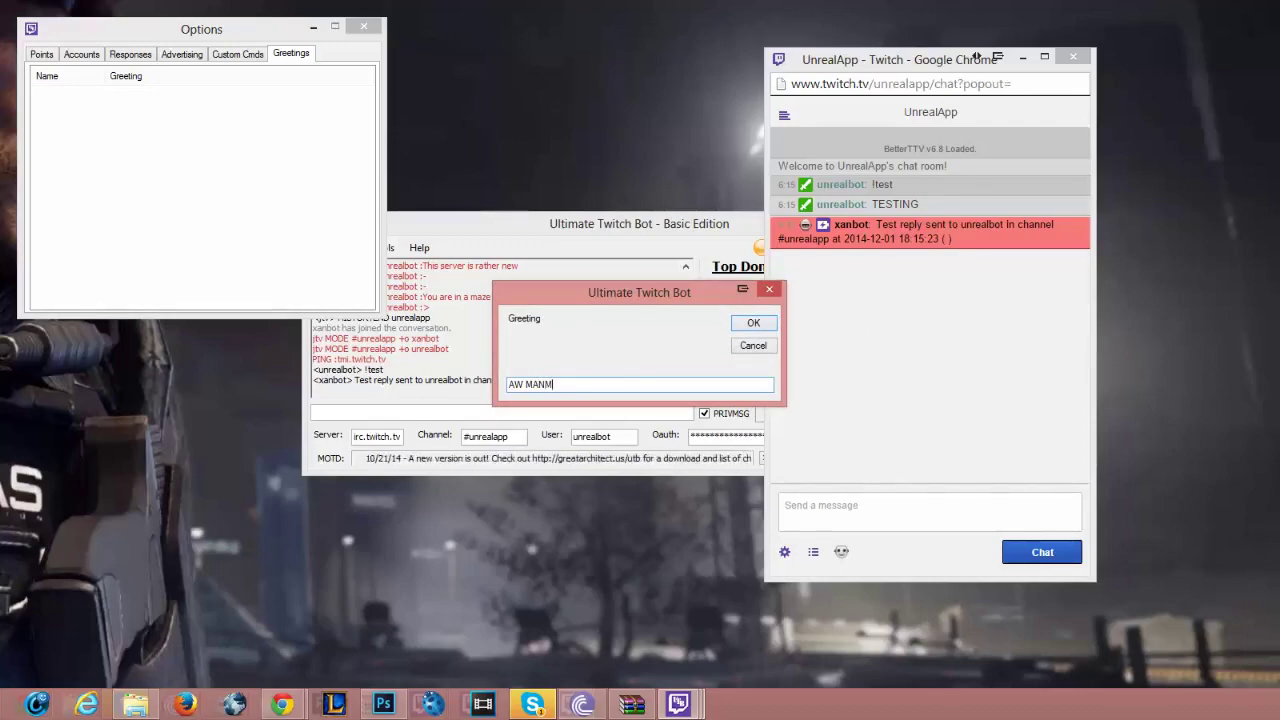
pyautogui.press('BackSpace')
pyautogui.press('BackSpace')
pyautogui.press('BackSpace')
pyautogui.write('NNN UNREAL IS BACK')
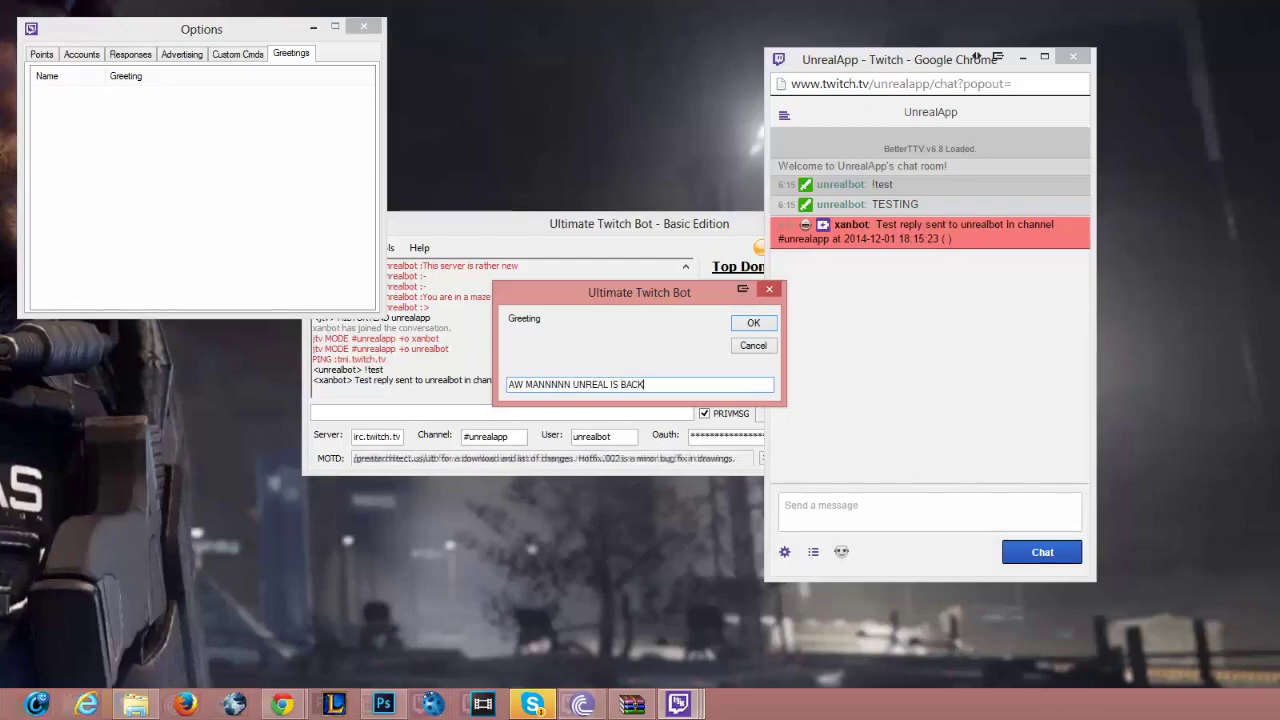
pyautogui.click(755, 325)
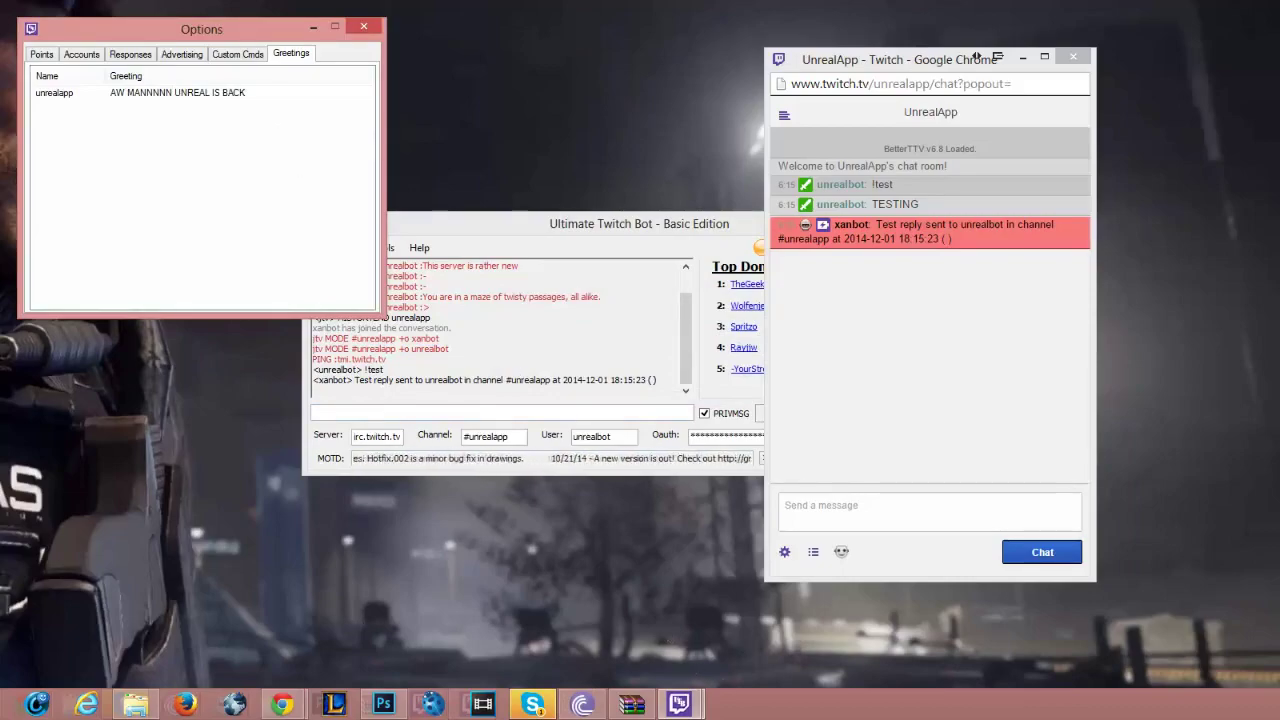
pyautogui.click(1022, 58)
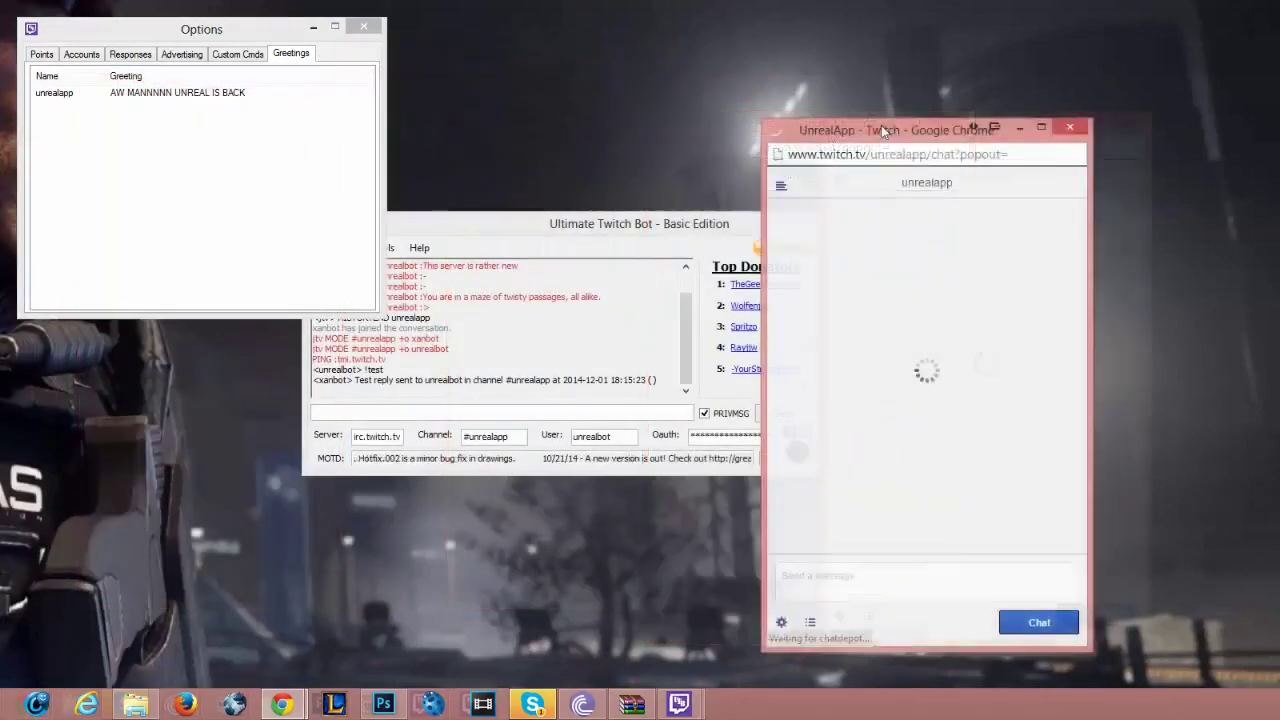
# - Edit the owner's greeting, re-entering the username with corrected capitalisation
pyautogui.moveTo(796, 130); pyautogui.dragTo(567, 99)
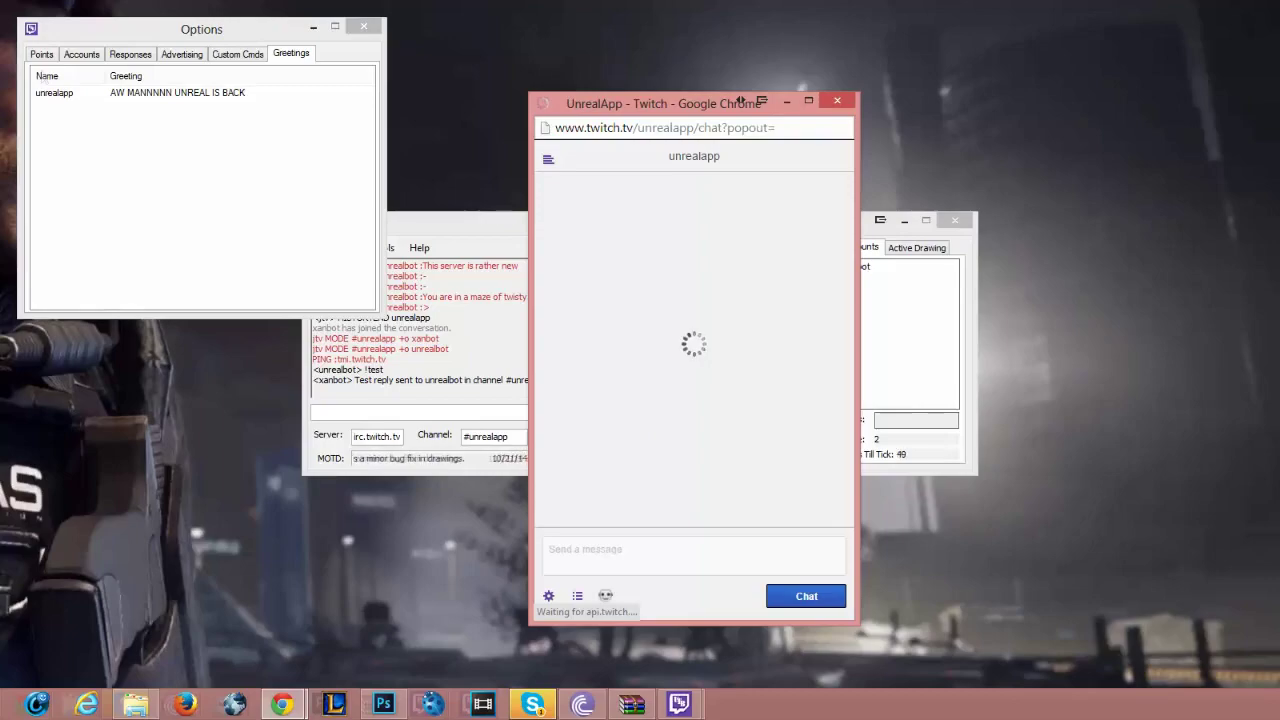
pyautogui.click(50, 93)
pyautogui.rightClick(63, 93)
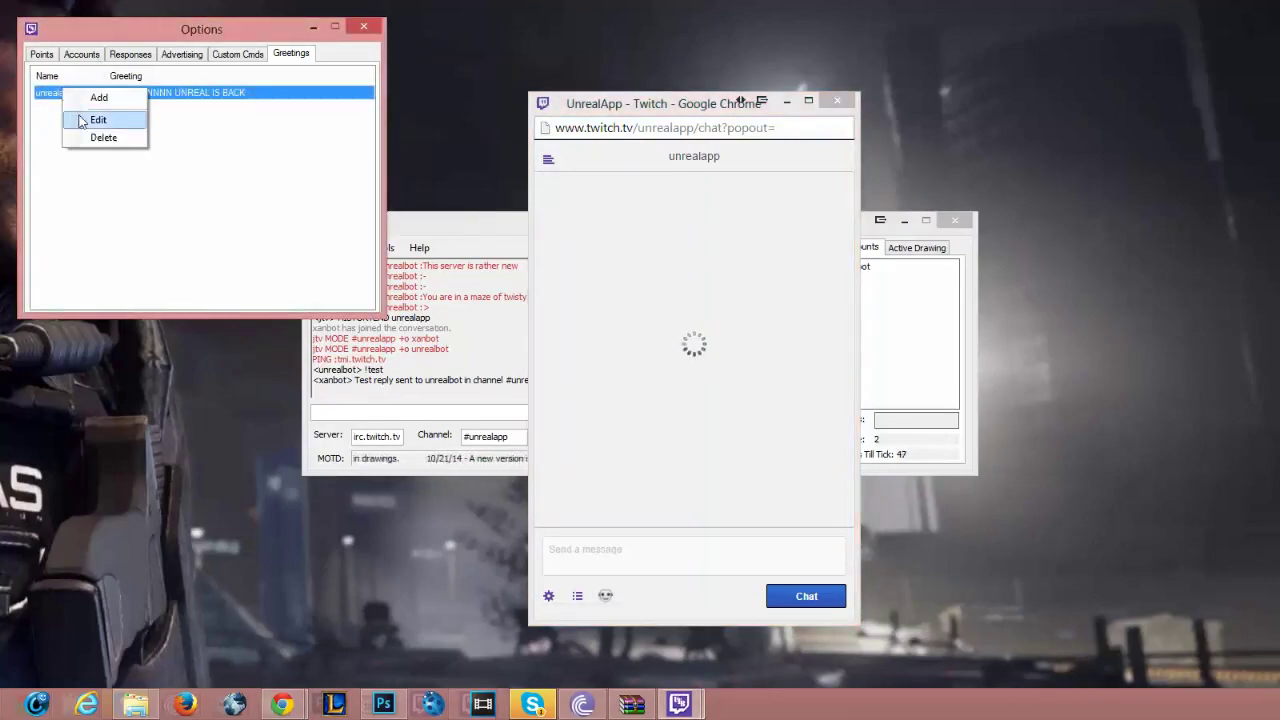
pyautogui.click(80, 119)
pyautogui.write('UnrealApp')
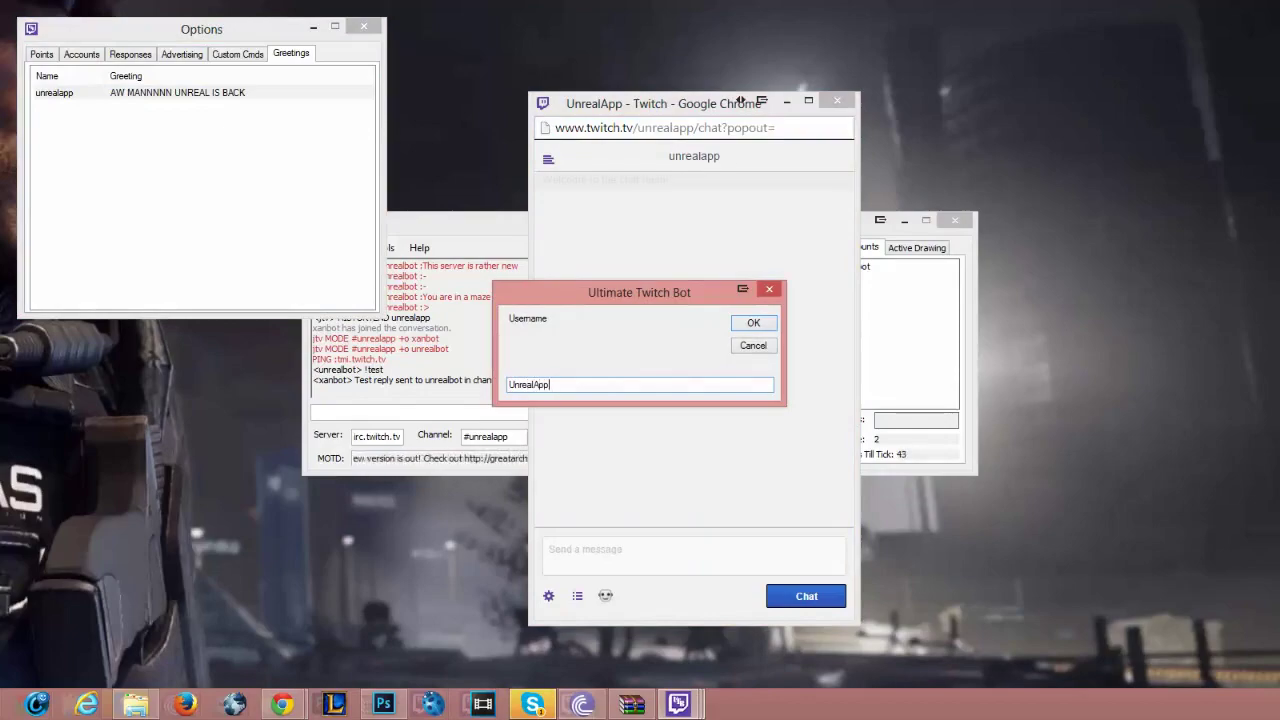
pyautogui.click(754, 323)
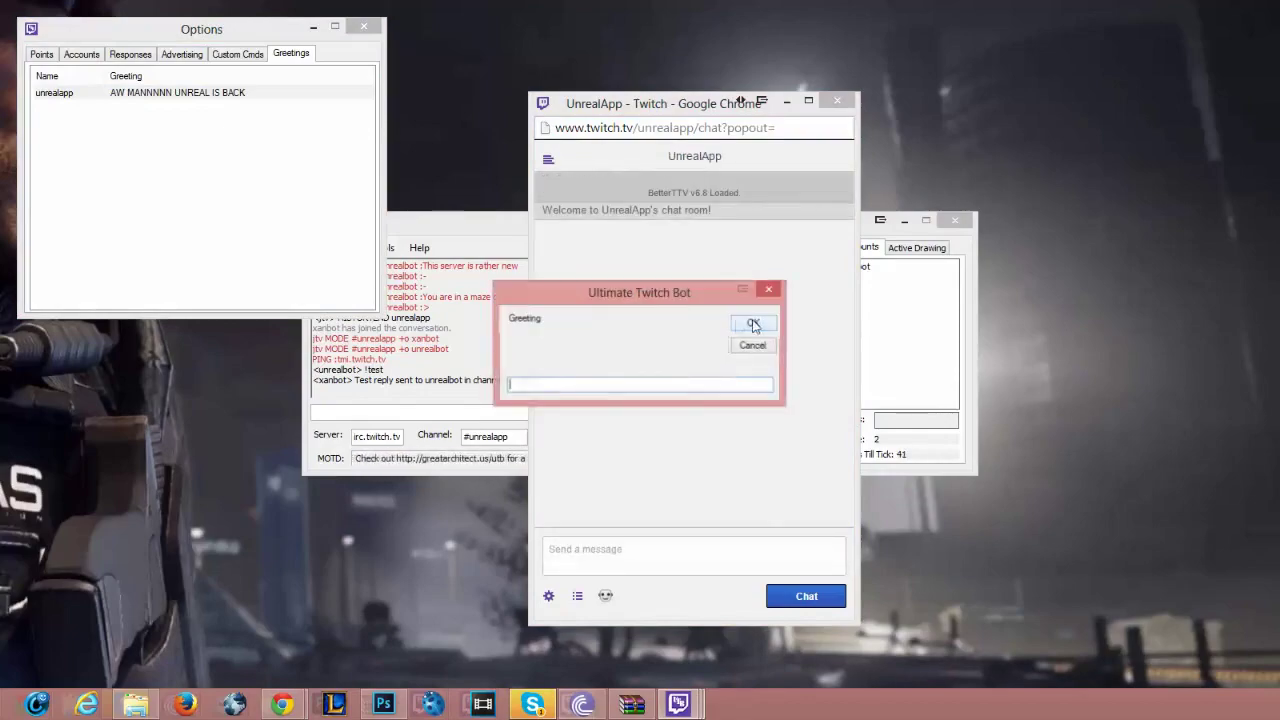